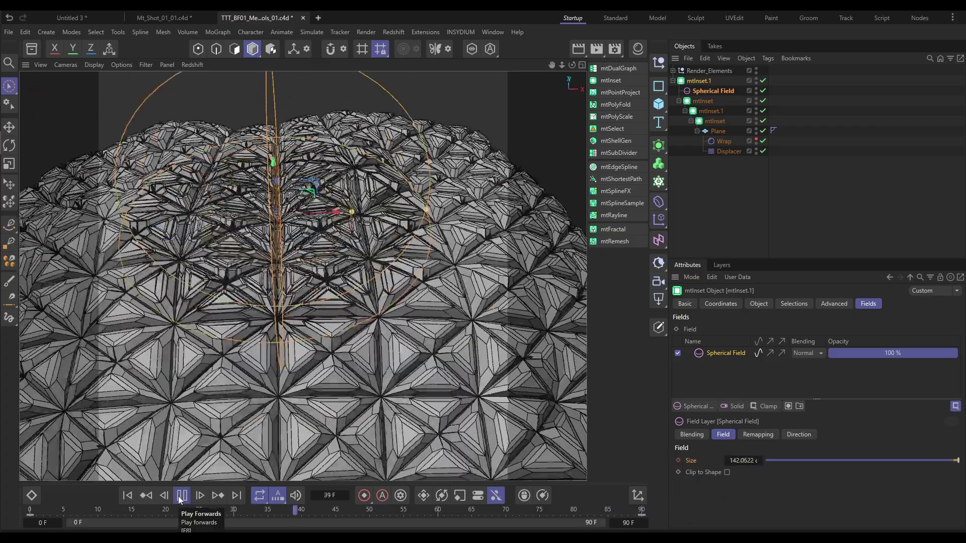
- Stop playback and nest the hierarchy under three more mtInset generators, limiting the second with the Spherical Field and giving the last Amount 48% and Offset 1
left_click(182, 496)
left_click(611, 80, "alt")
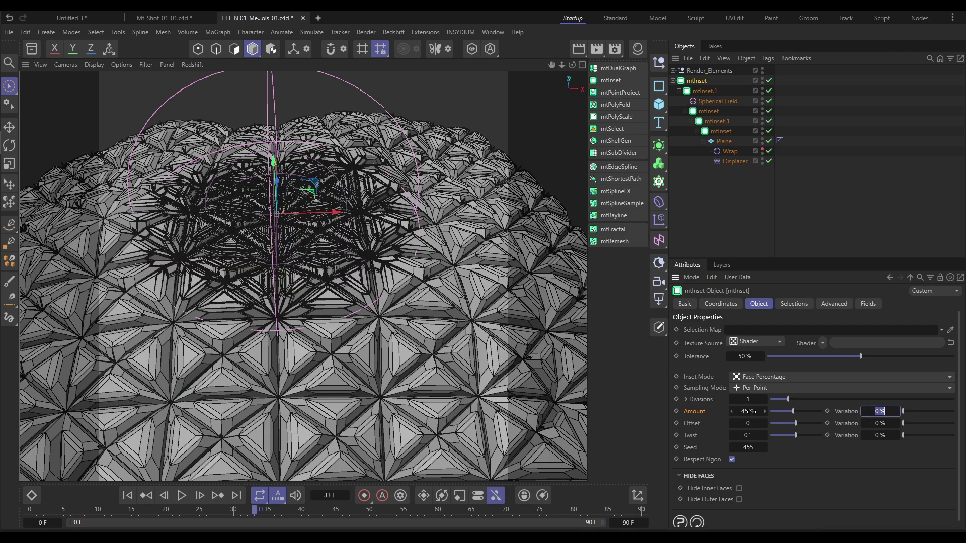
left_click(610, 81, "alt")
left_click(869, 303)
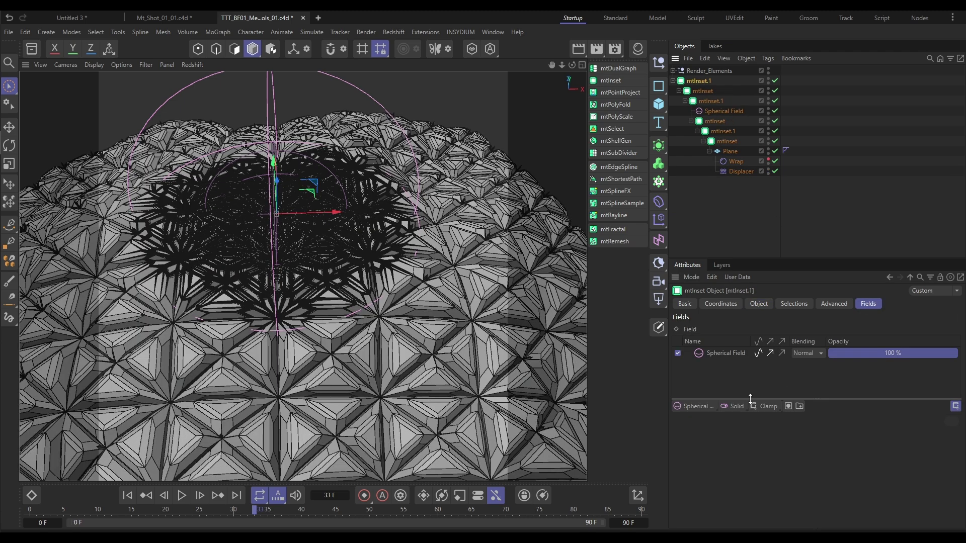
left_click(611, 80, "alt")
- Look through the RS Camera in Render_Elements and open the Redshift RenderView
left_click(673, 70)
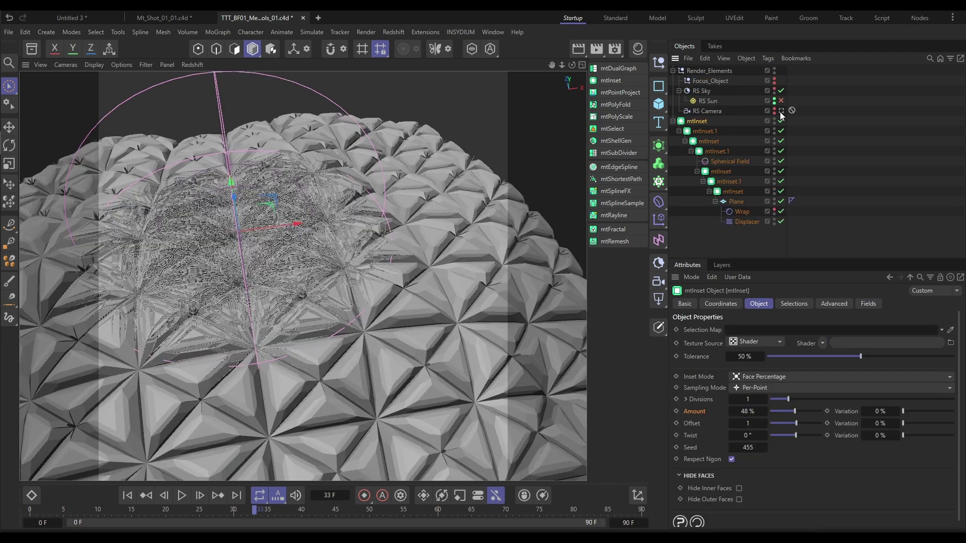
left_click(781, 110)
left_click(394, 31)
left_click(421, 119)
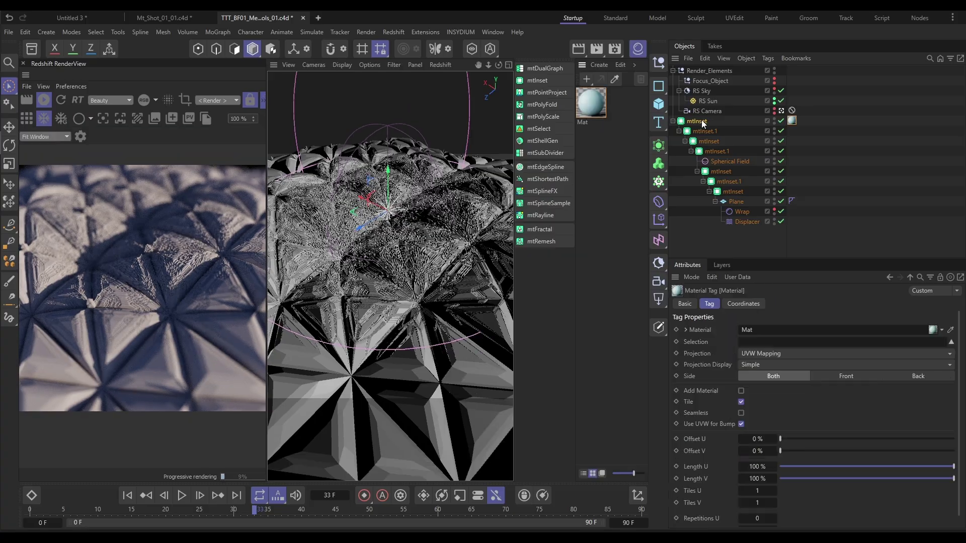
- Apply the material Mat to the topmost mtInset generator and select the RS Sun
left_click_drag(614, 97, 792, 121)
left_click(708, 101)
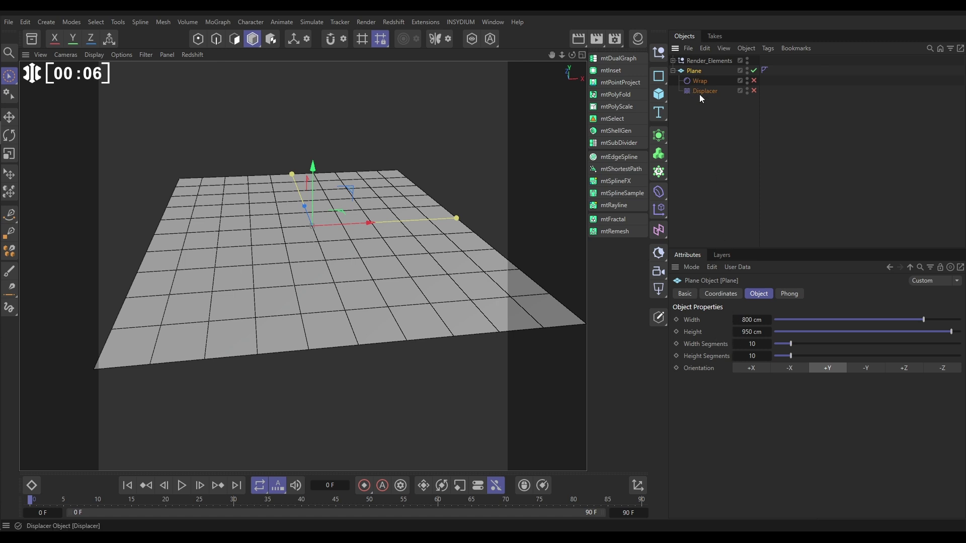
- Enable the Wrap and Displacer deformers on the plane and play the animation to preview the moving surface
left_click(754, 81)
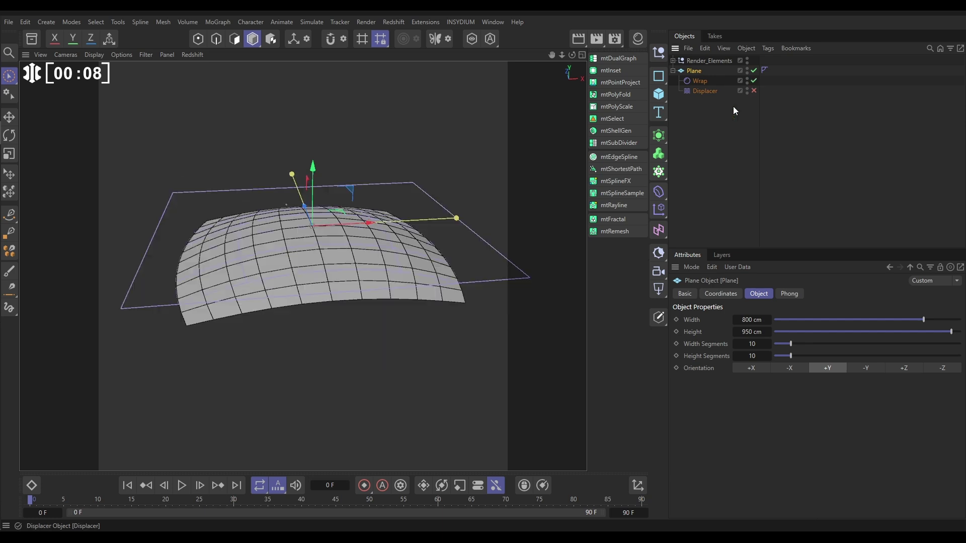
mouse_move(312, 216)
left_mouse_down("alt")
mouse_move(434, 201)
mouse_move(472, 217)
mouse_move(282, 248)
mouse_move(276, 300)
mouse_move(269, 259)
mouse_move(276, 274)
mouse_move(304, 231)
mouse_move(327, 221)
left_mouse_up("alt")
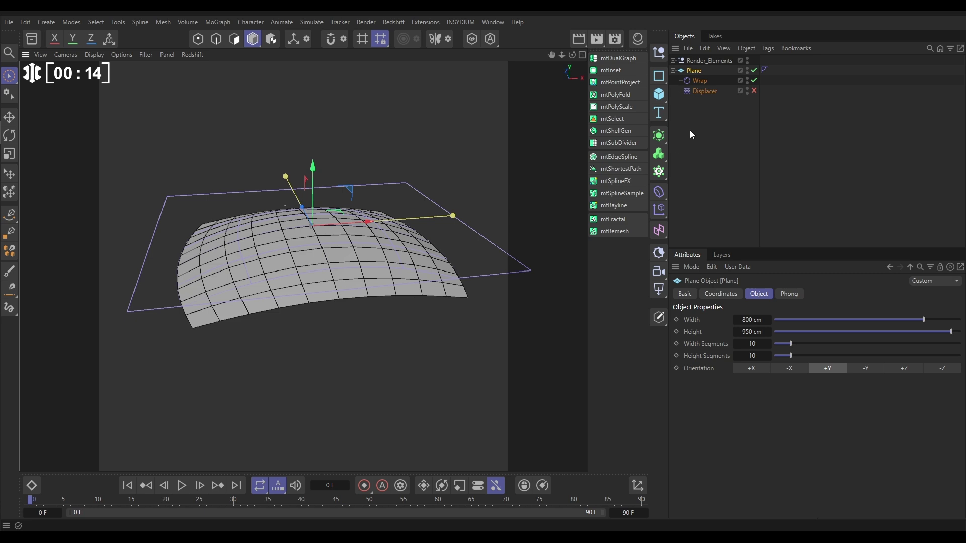
left_click(753, 91)
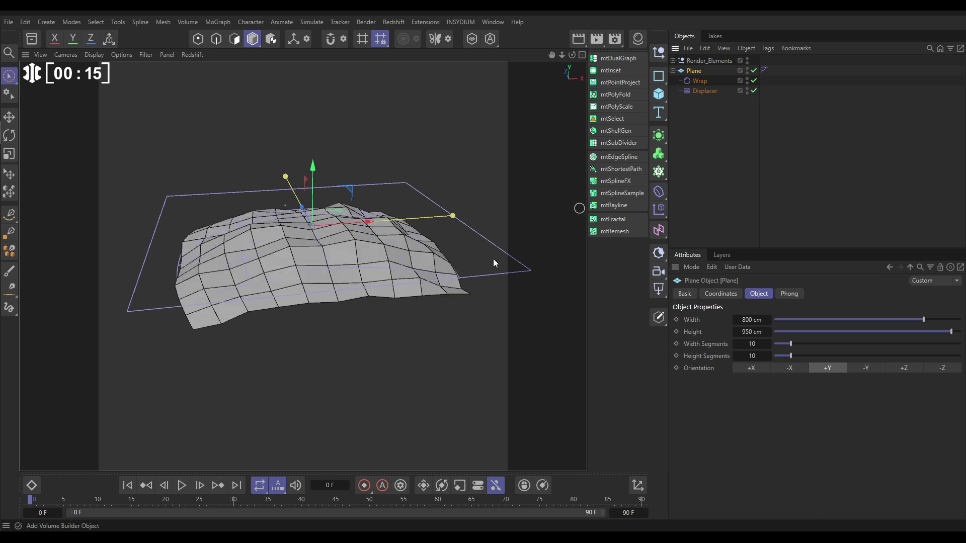
left_click(181, 486)
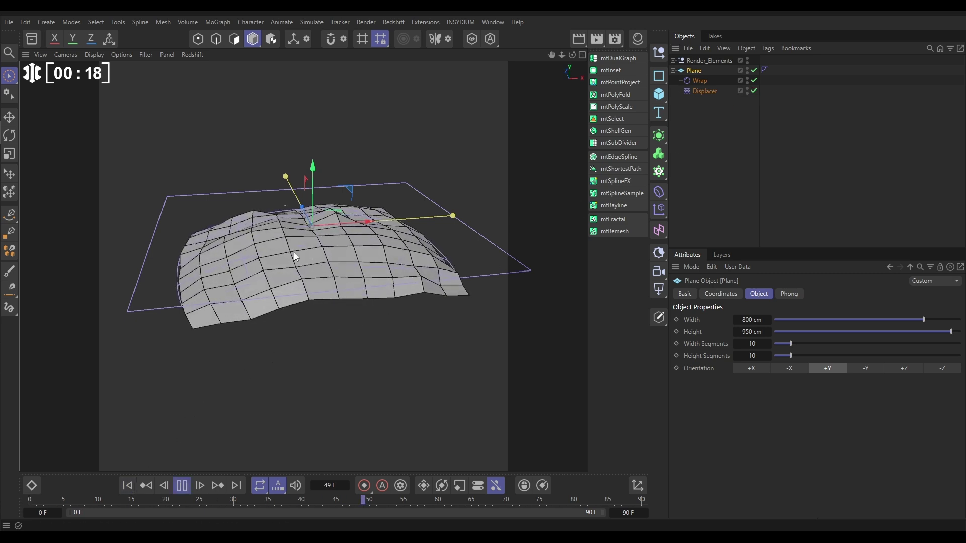
left_click(183, 486)
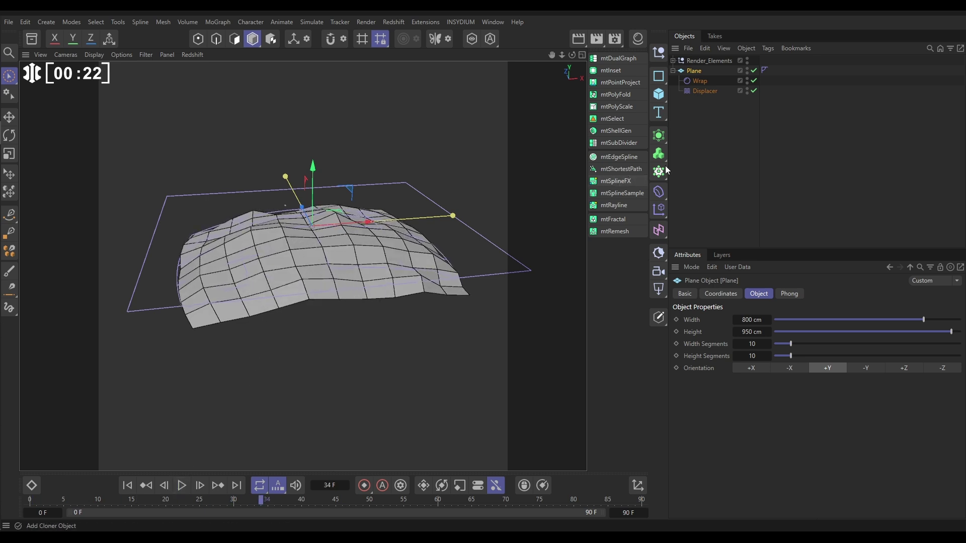
- Hide the Wrap deformer in the viewport and nest the plane under an mtInset generator
left_click(748, 79)
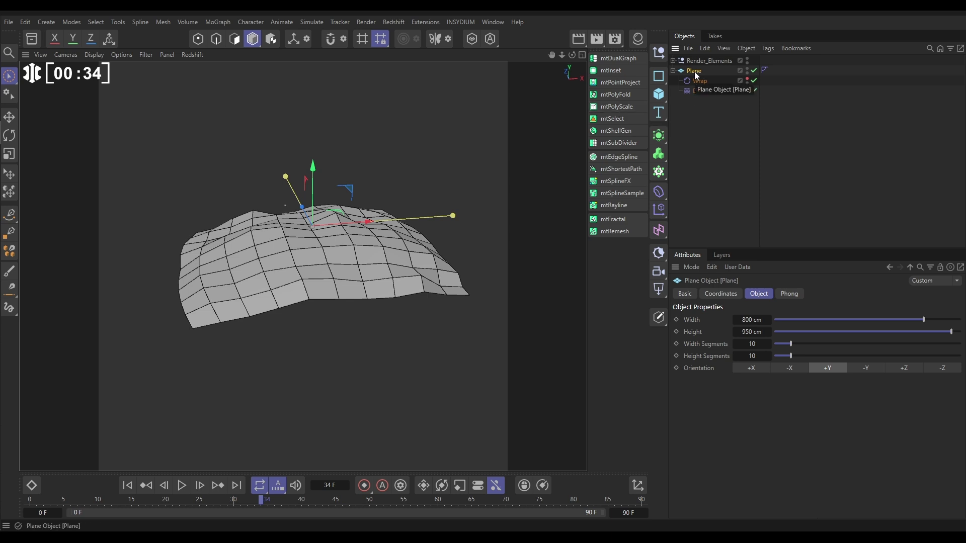
left_click(606, 70, "alt")
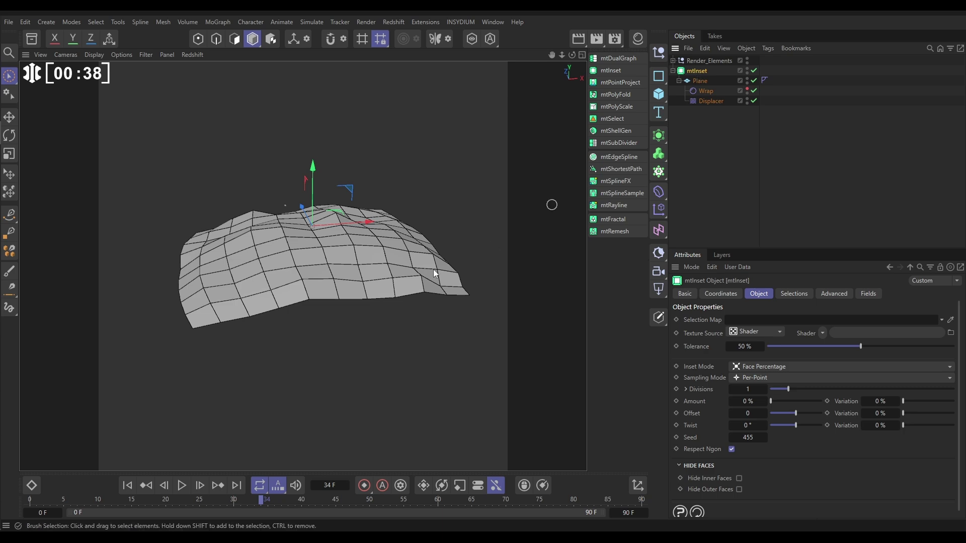
- Set the mtInset generator's Amount to 100% and its Offset to 9
scroll(340, 249, "up", 8)
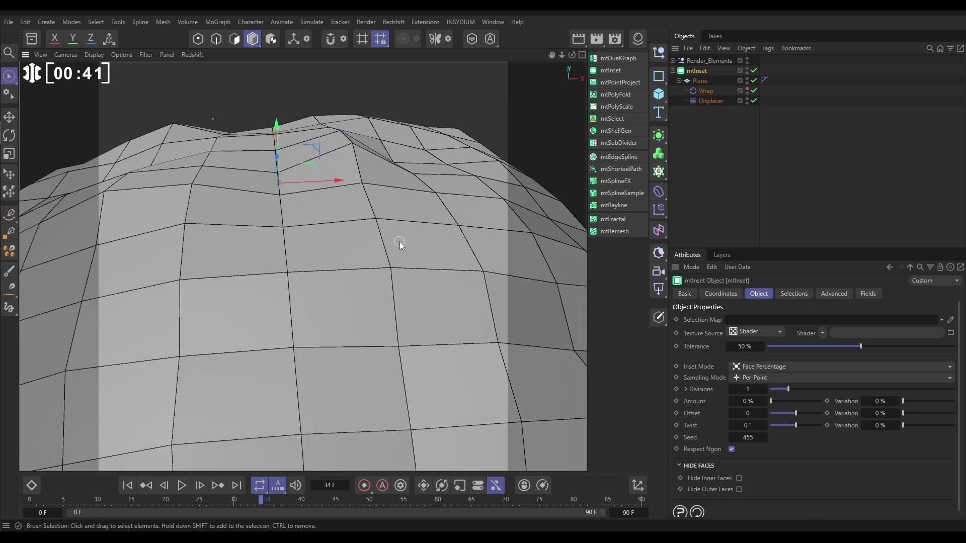
scroll(395, 251, "down", 2)
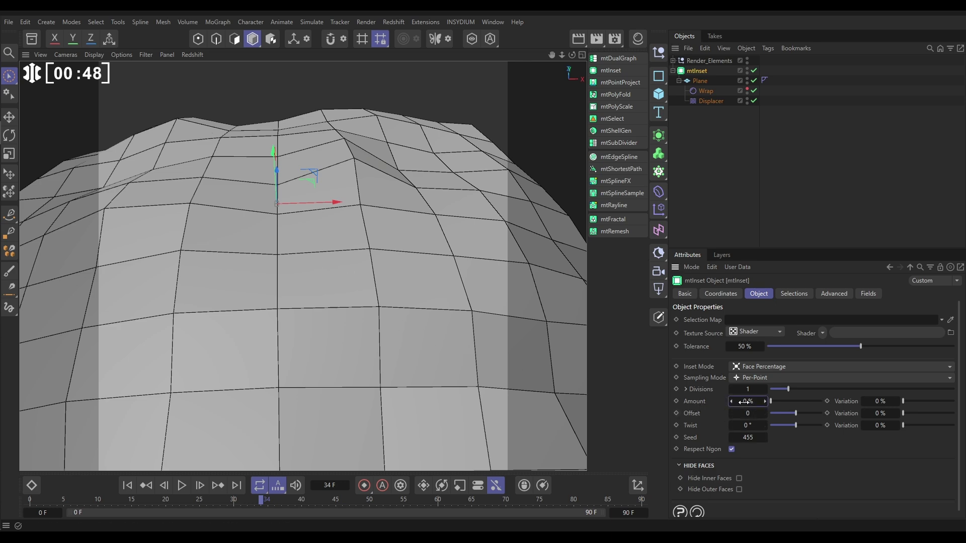
left_click_drag(747, 401, 792, 402)
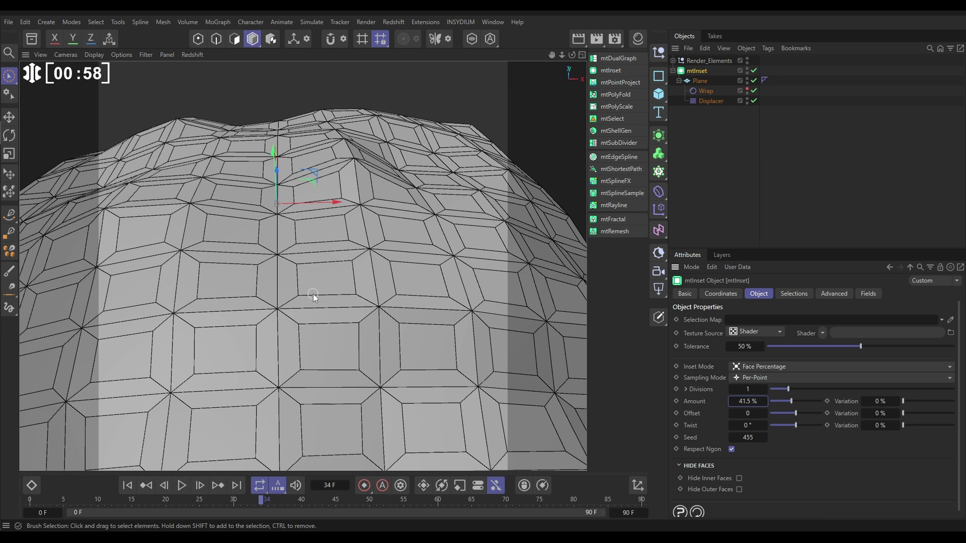
left_click_drag(732, 402, 795, 402)
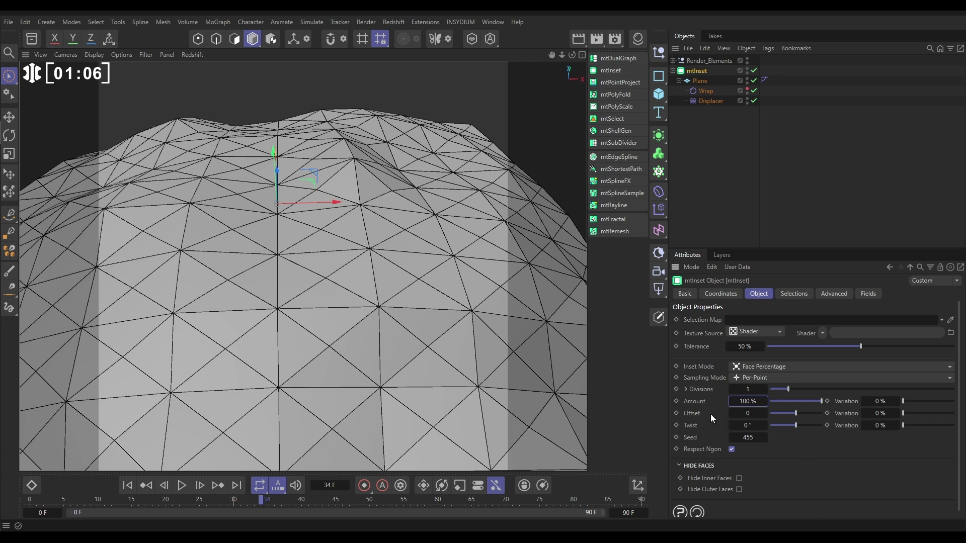
mouse_move(747, 414)
left_mouse_down()
mouse_move(773, 413)
mouse_move(754, 414)
left_mouse_up()
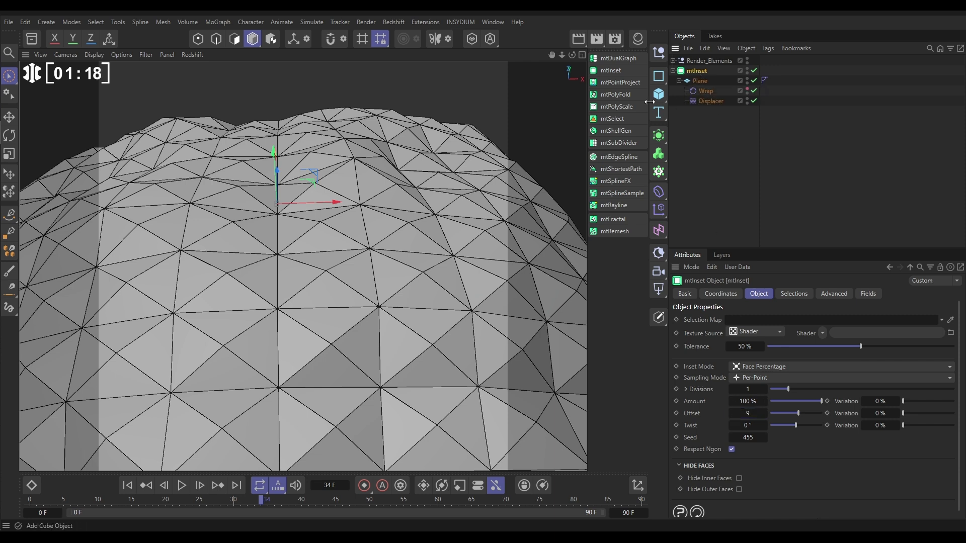
- Nest the setup under a second mtInset generator and keyframe its Amount at 40% on frame 0
left_click(611, 71, "alt")
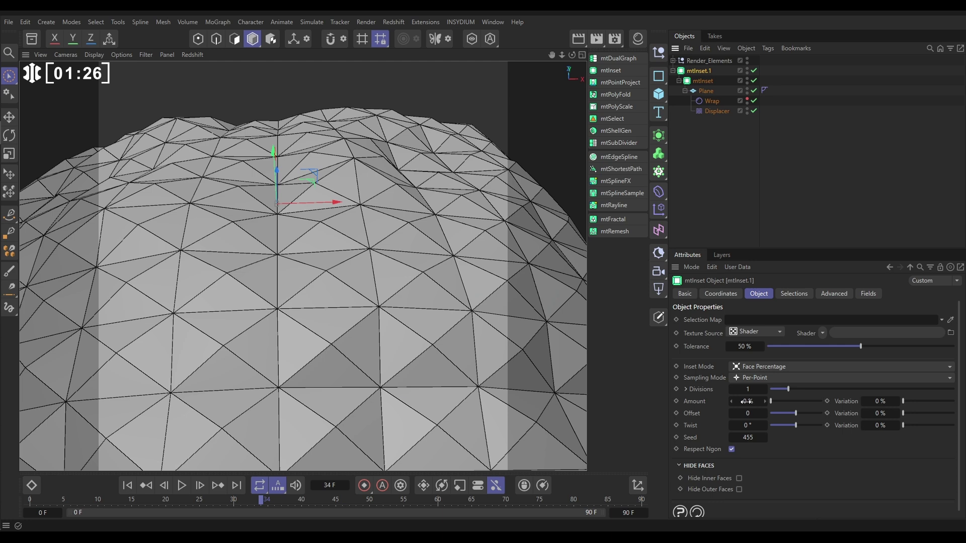
left_click(132, 487)
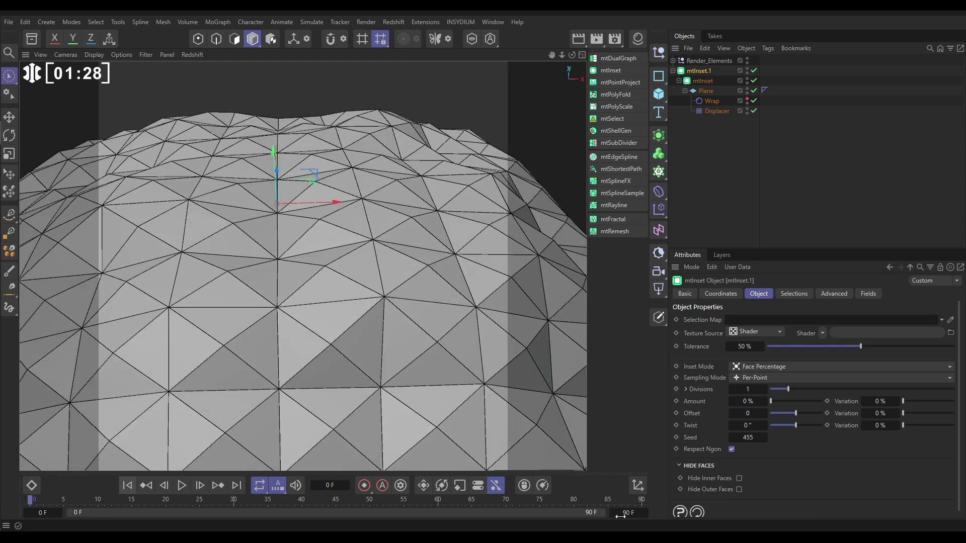
left_click(748, 401)
type("40")
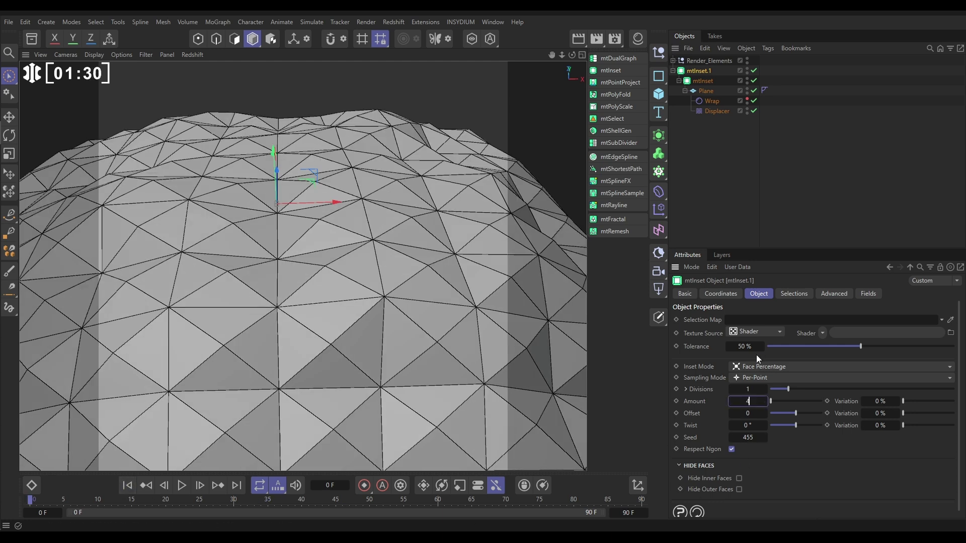
key("Return")
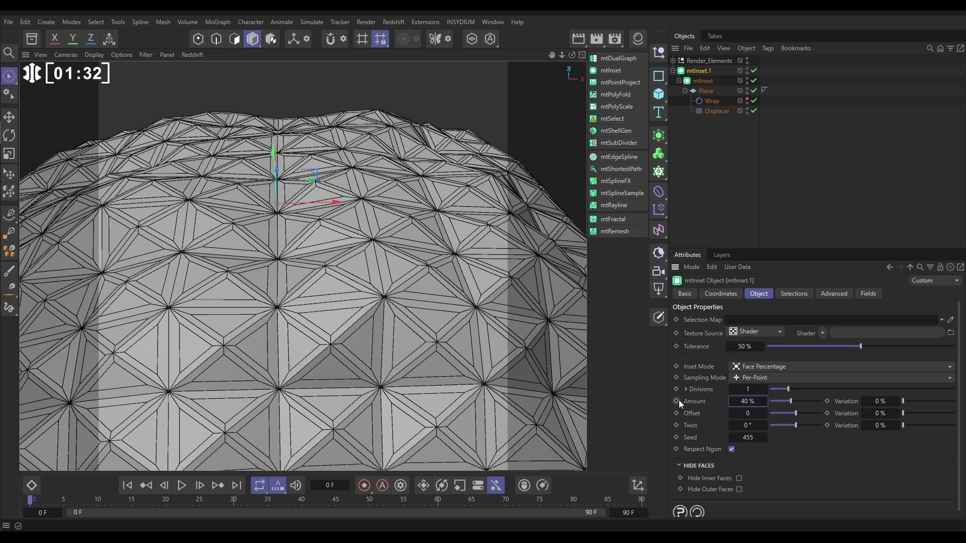
left_click(677, 401)
- Keyframe the second mtInset generator's Amount at 60% on frame 90
left_click_drag(605, 498, 659, 502)
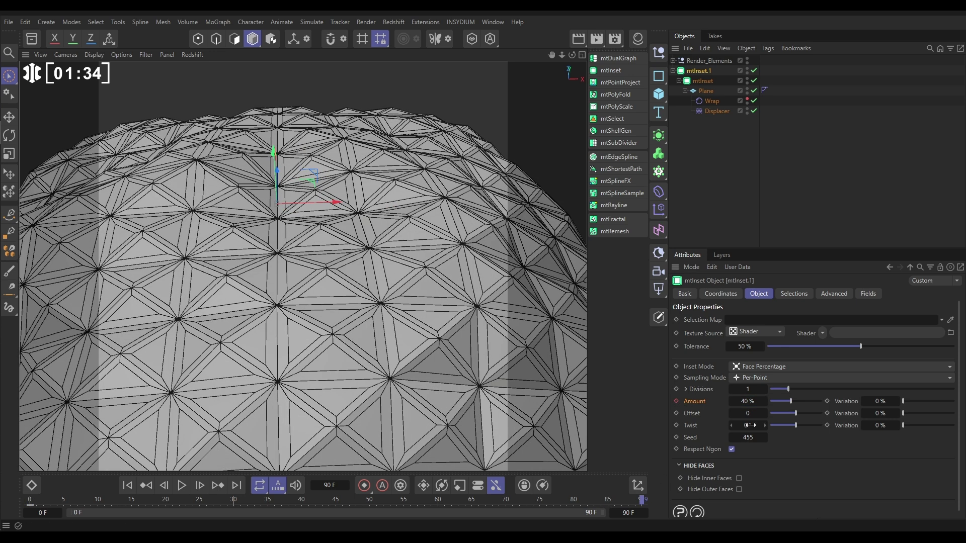
left_click(747, 401)
left_click_drag(747, 401, 748, 401)
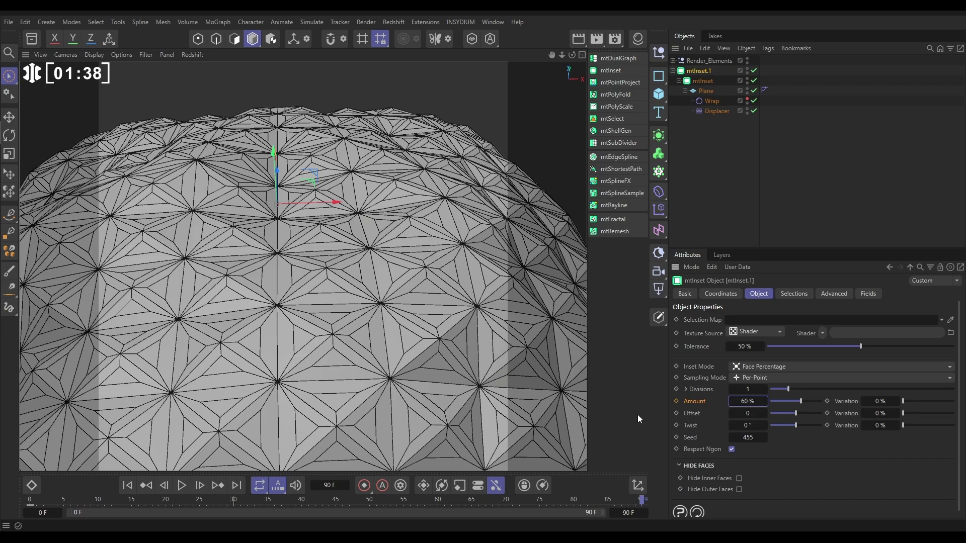
left_click(677, 401)
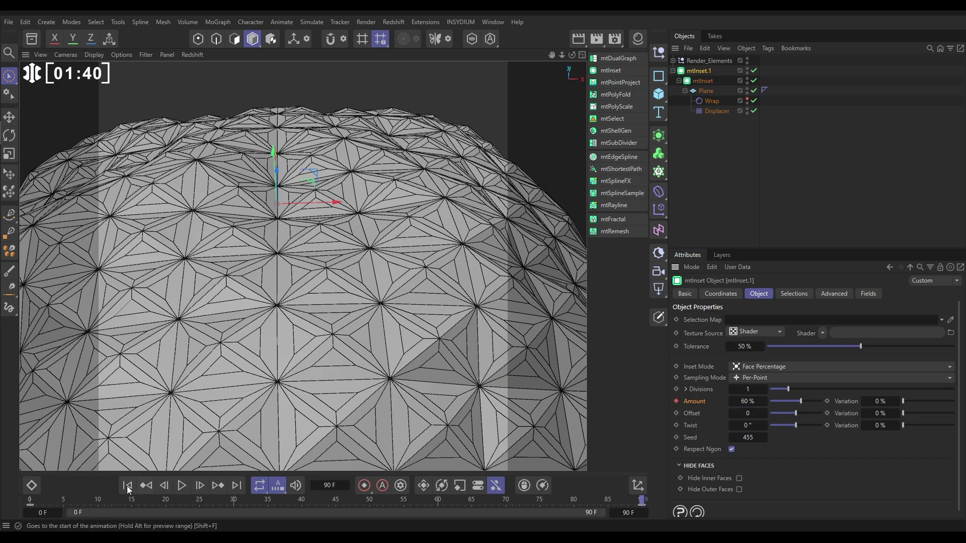
- Play the animation from the first frame to check the animated inset amount
left_click(127, 486)
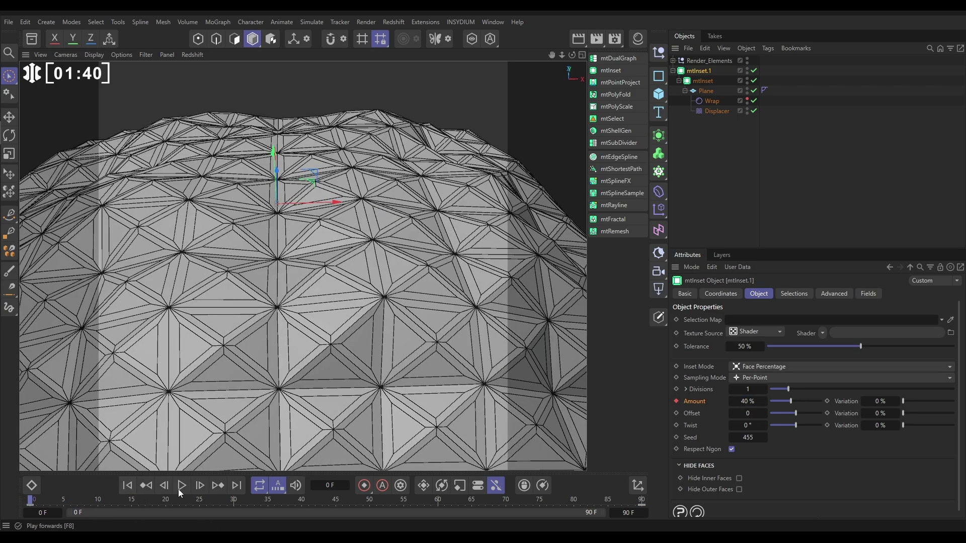
left_click(181, 486)
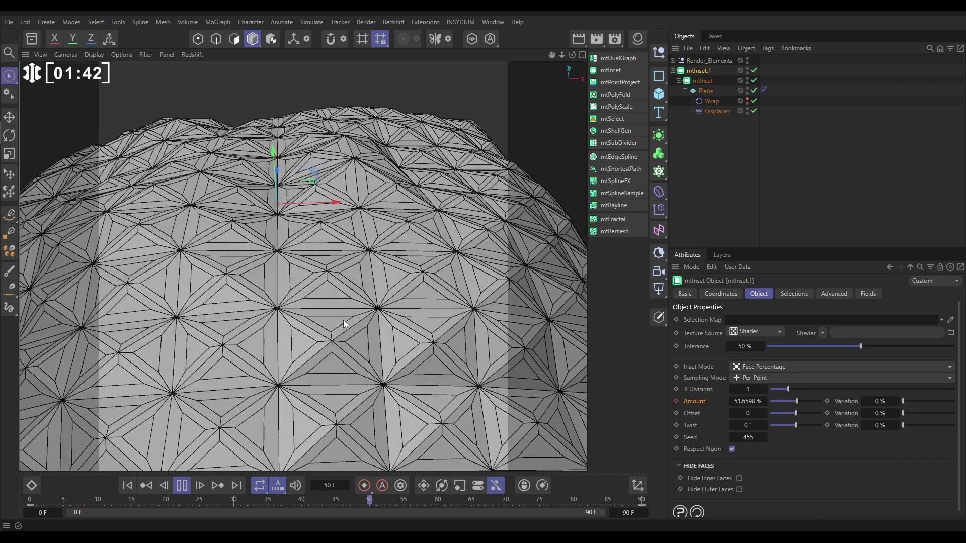
left_click(183, 487)
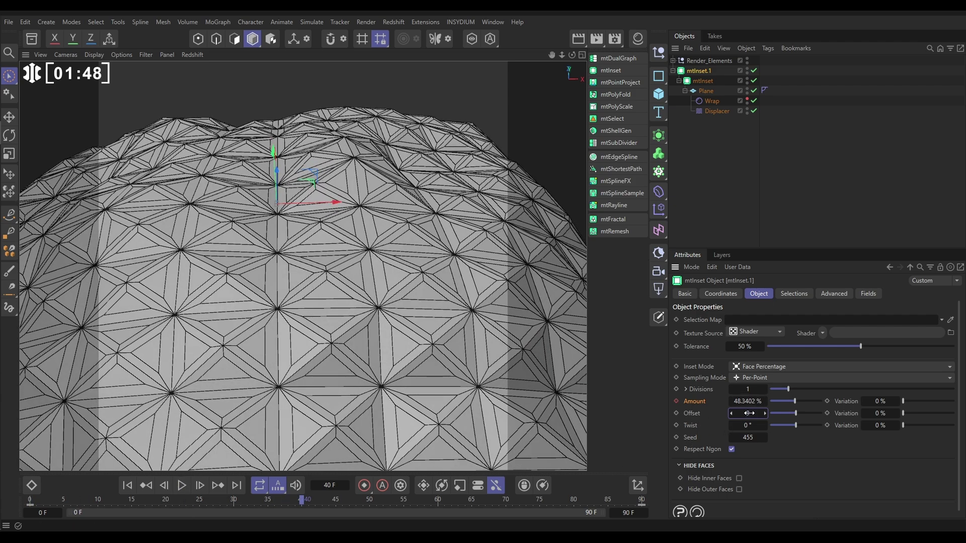
- Set the second mtInset generator's Offset to 9 and play back the raised facets
left_click_drag(750, 414, 749, 413)
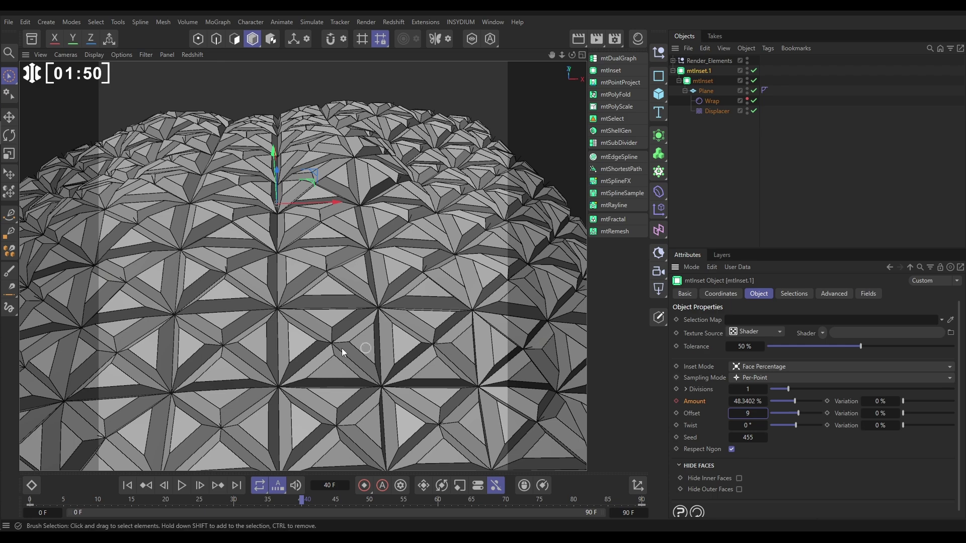
left_click(182, 485)
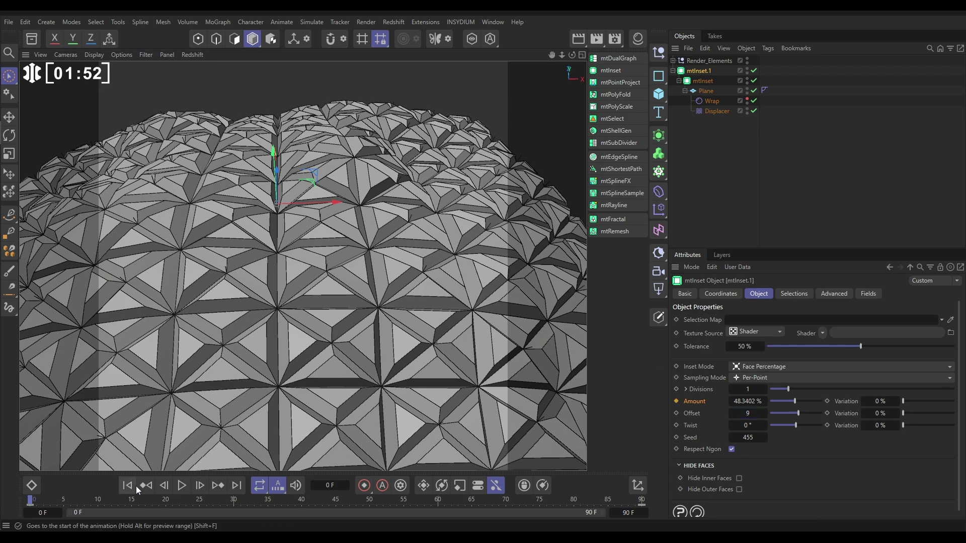
left_click(182, 485)
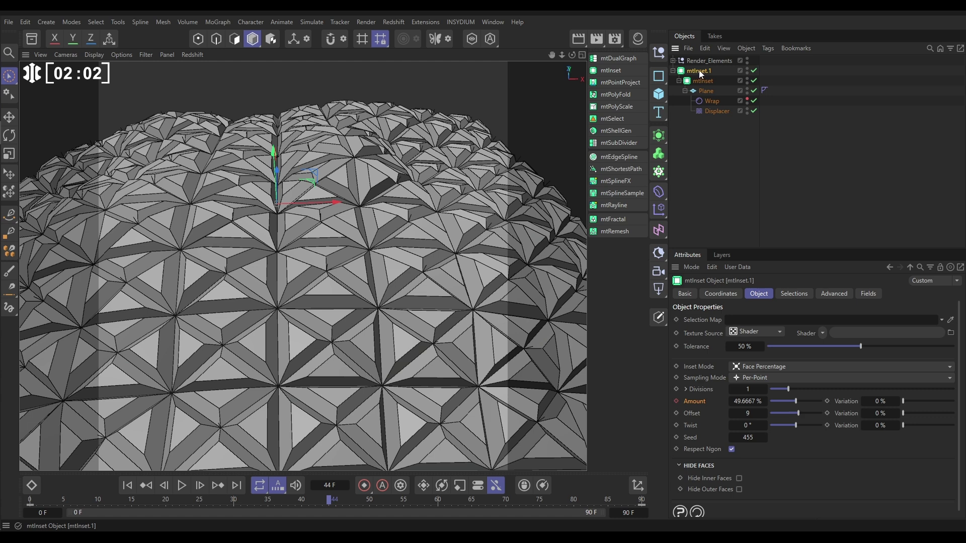
- Nest the setup under a third mtInset generator with Amount 45% and Offset 1, and return to the first frame
left_click(613, 69, "alt")
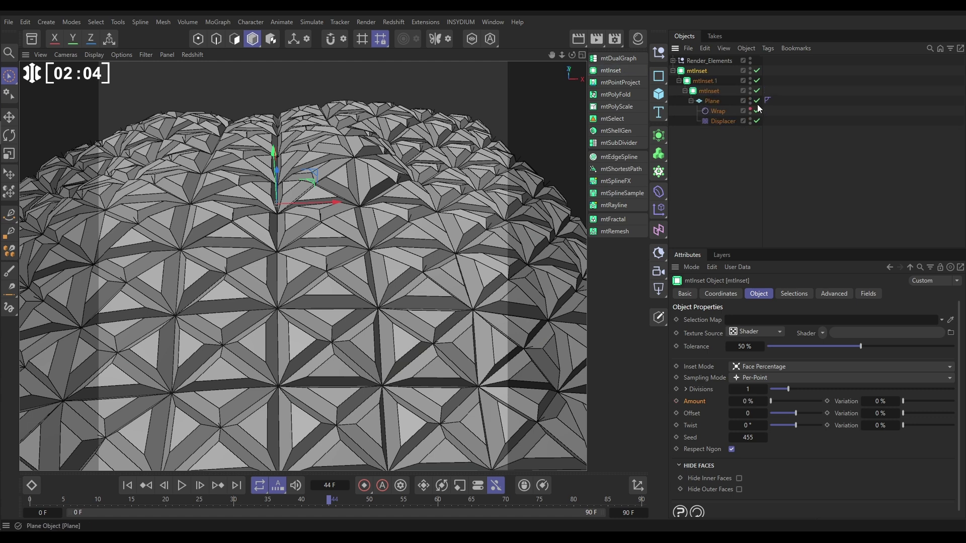
left_click(747, 401)
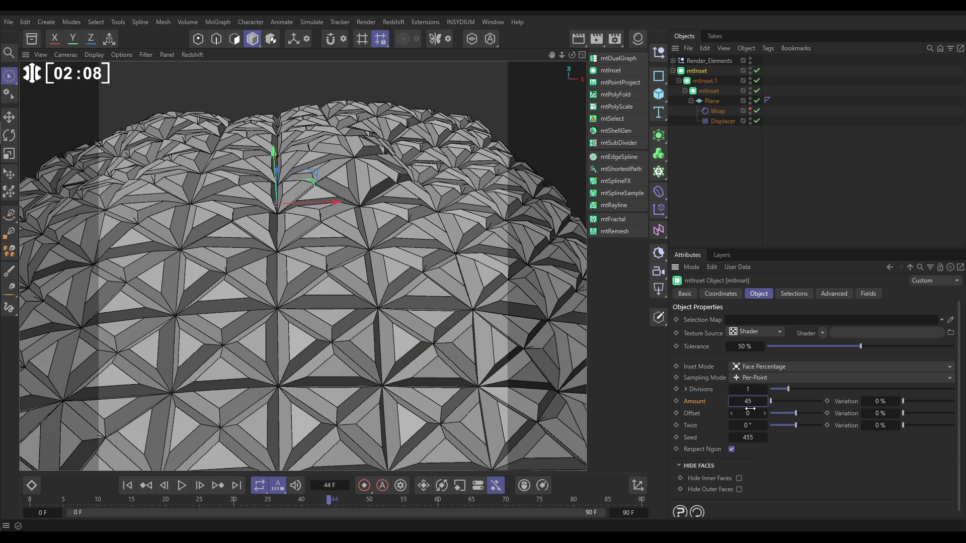
key("Return")
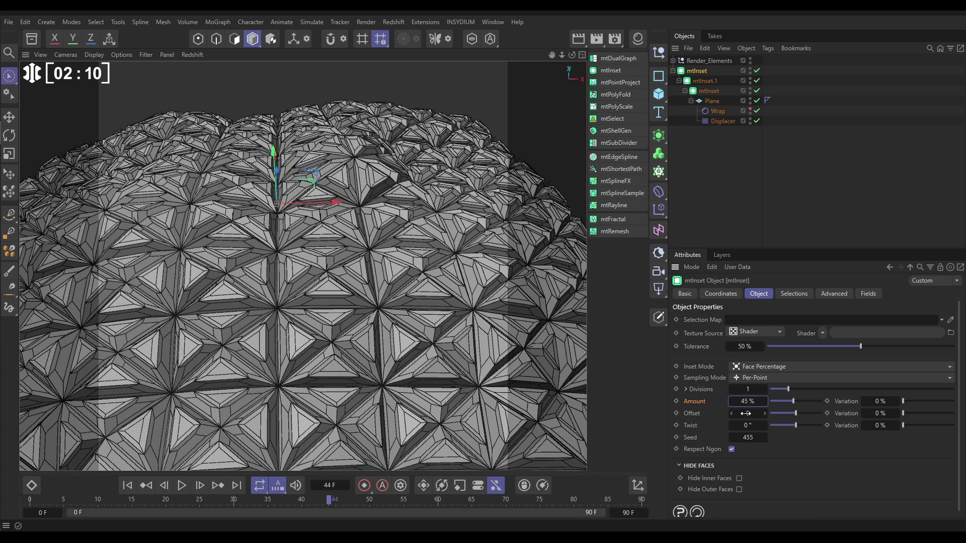
left_click(746, 413)
key("Return")
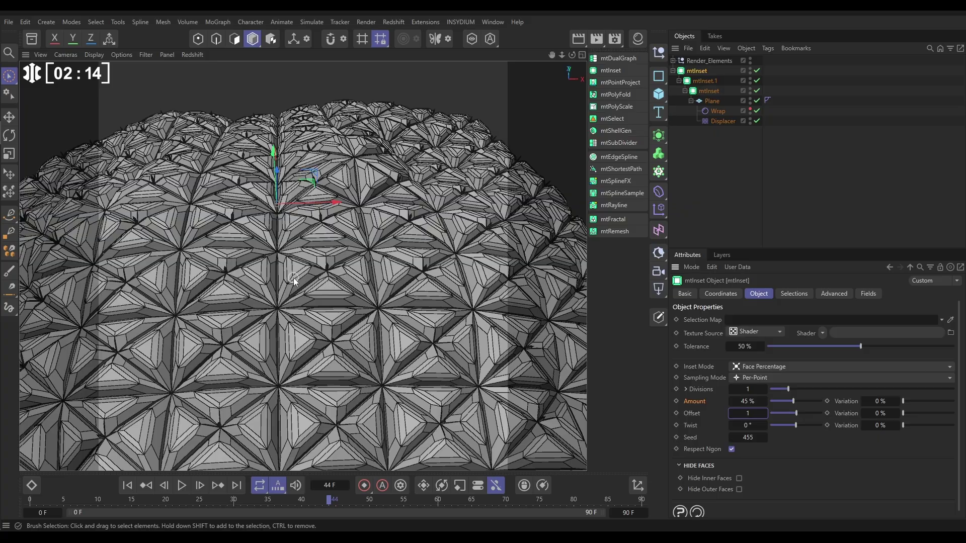
left_click(144, 486)
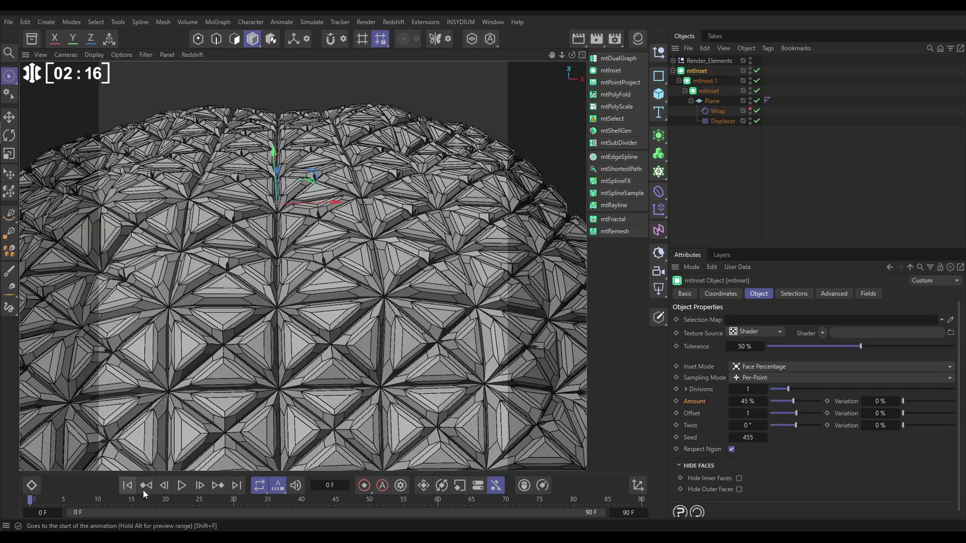
- Play back the animation of the third inset, and nest the whole setup under a fourth mtInset generator
left_click(181, 486)
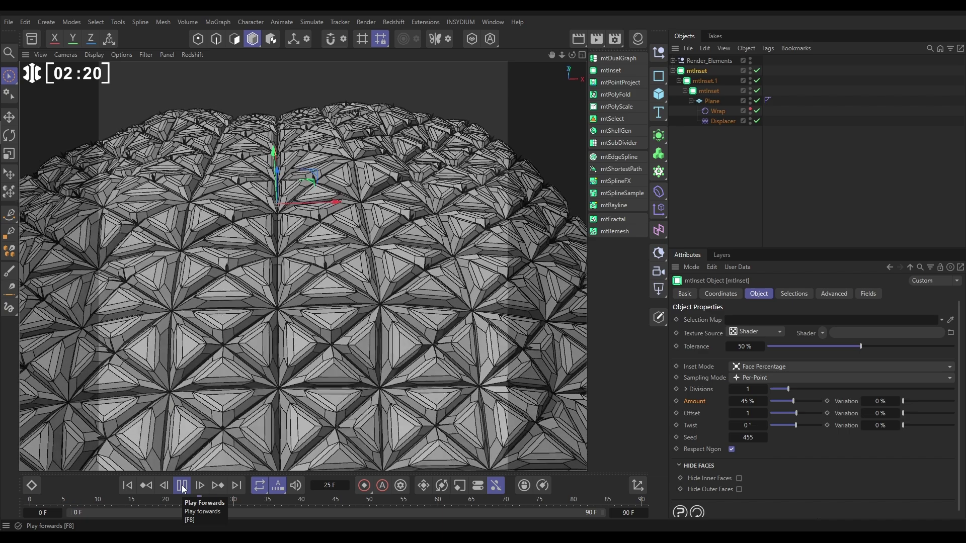
left_click(182, 486)
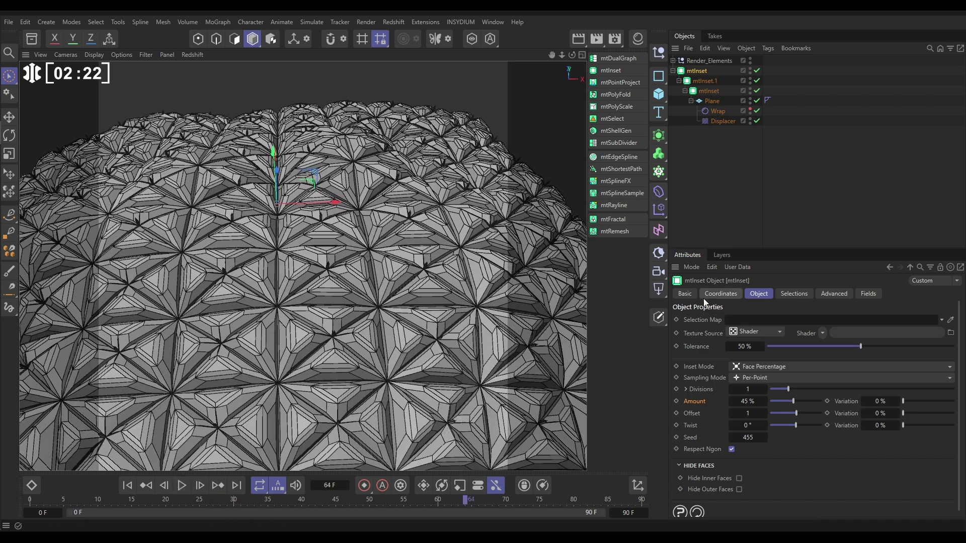
left_click(614, 69, "alt")
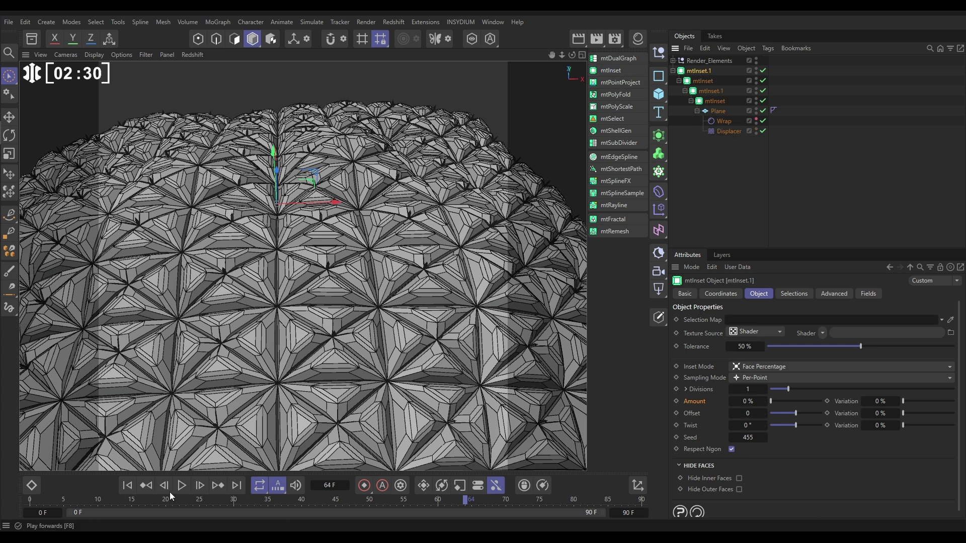
- Keyframe the fourth mtInset generator's Amount at 20% on the first frame
left_click(128, 487)
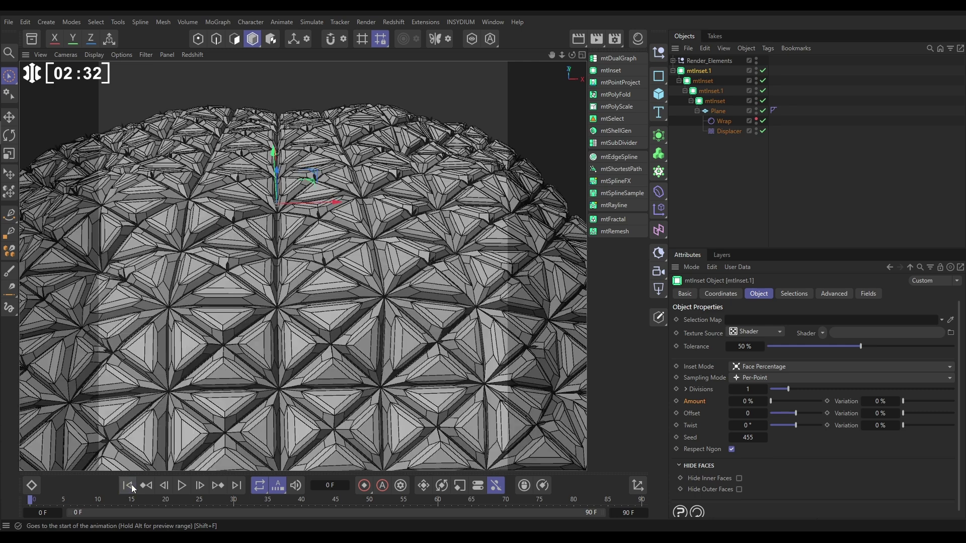
left_click(747, 401)
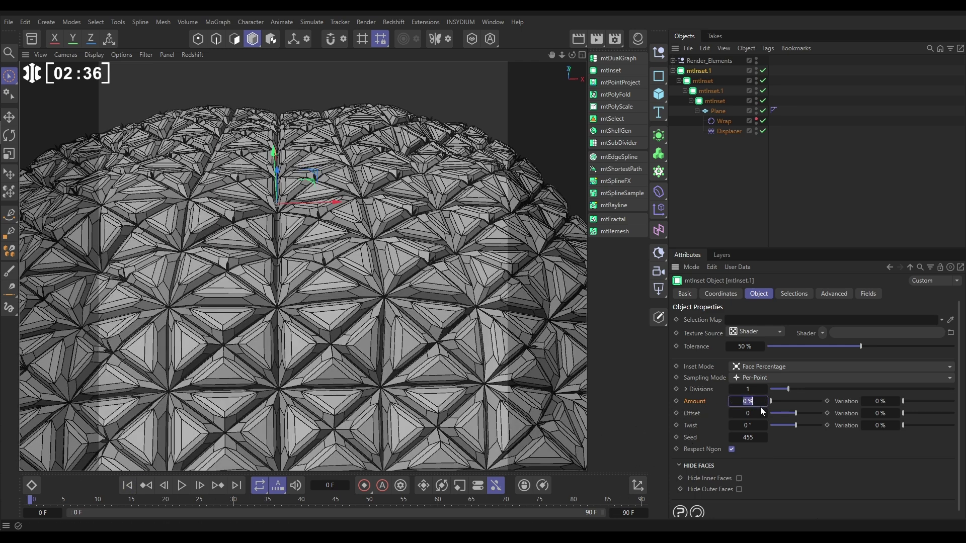
type("20")
key("Return")
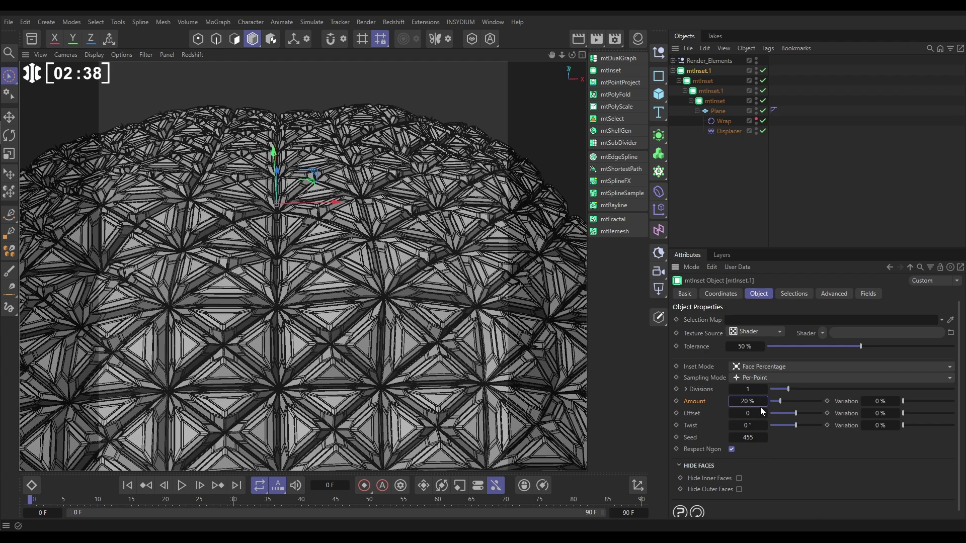
left_click(677, 401)
- Keyframe the fourth mtInset generator's Amount at 80% on frame 90 and set its Offset to 1
left_click_drag(553, 500, 656, 503)
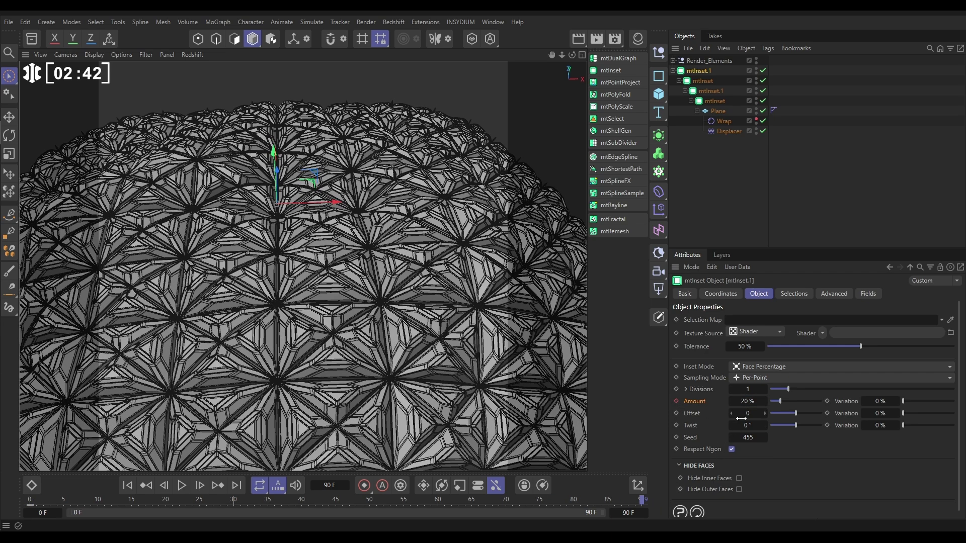
left_click_drag(748, 401, 749, 401)
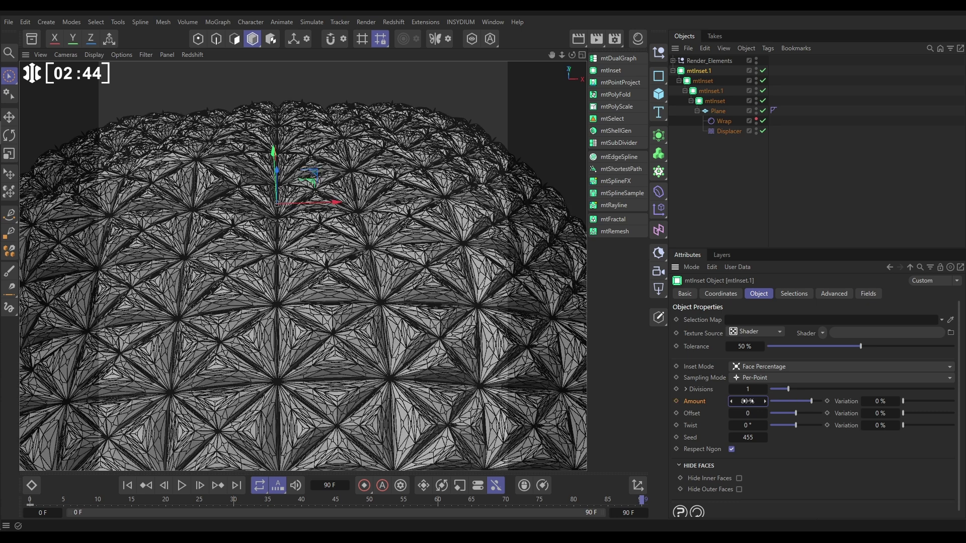
left_click(677, 401)
left_click(747, 413)
type("5")
key("Return")
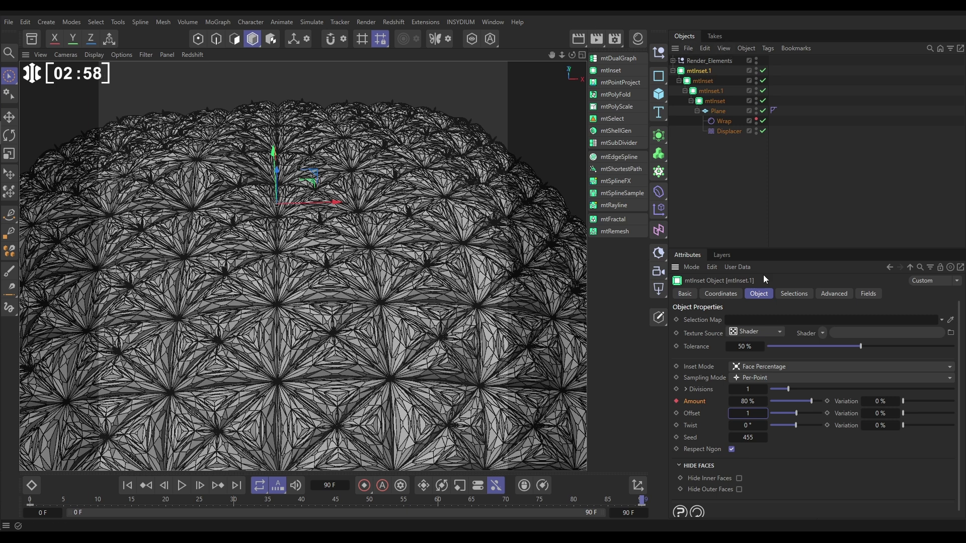
- Limit the fourth mtInset generator with a new Spherical Field and keyframe the field's Size at 100 cm on frame 0
left_click(867, 293)
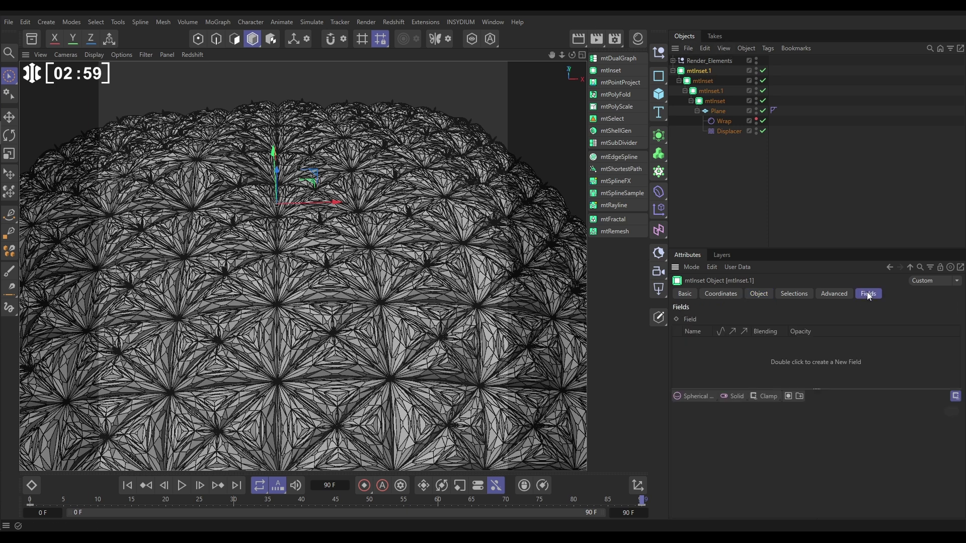
left_click(696, 395)
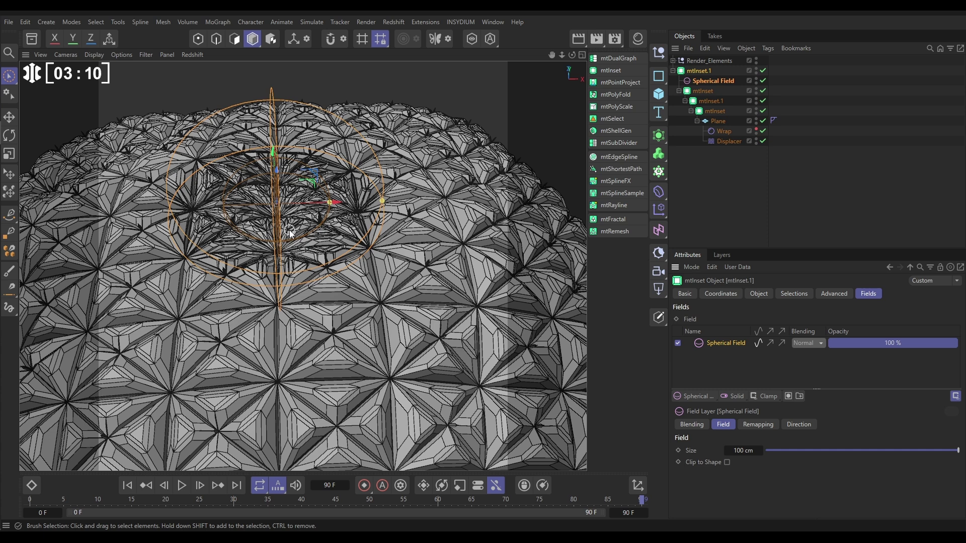
left_click(128, 486)
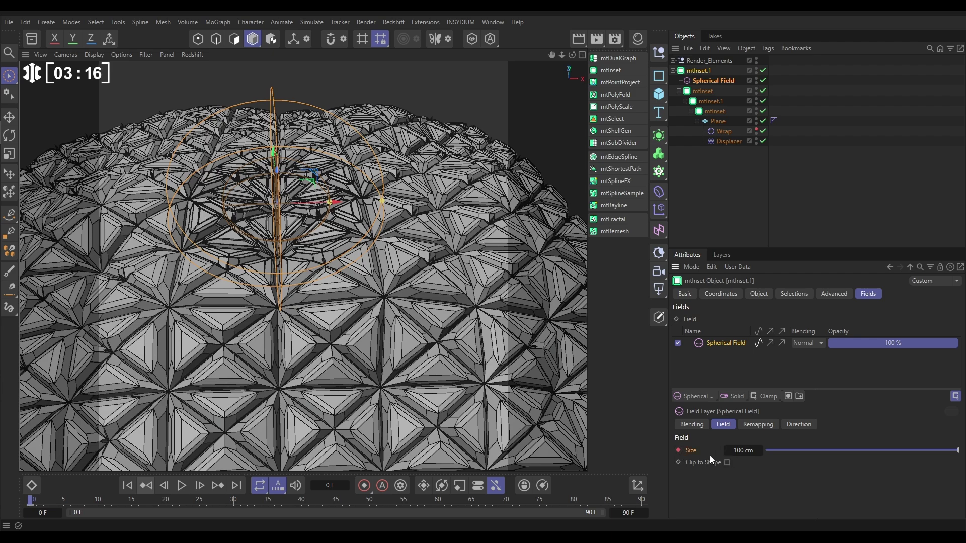
- Keyframe the Spherical Field's Size at 205 cm on frame 90 and play back the growing field from the start
left_click_drag(451, 506, 680, 509)
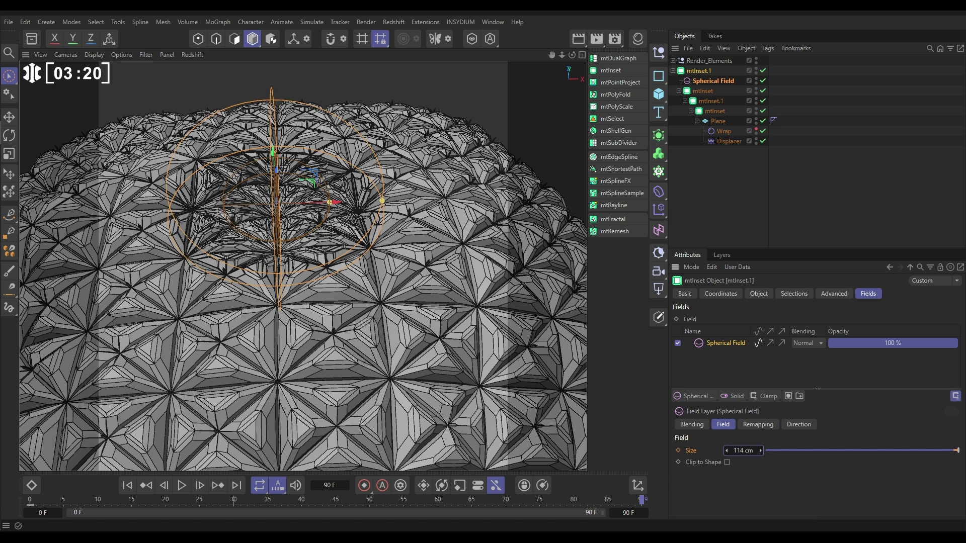
left_click_drag(761, 450, 806, 450)
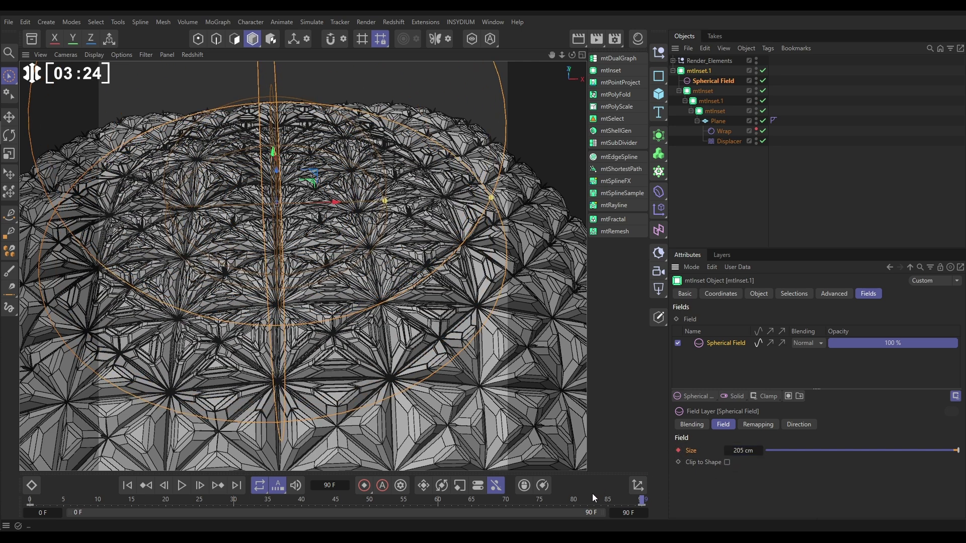
left_click(128, 485)
left_click(181, 485)
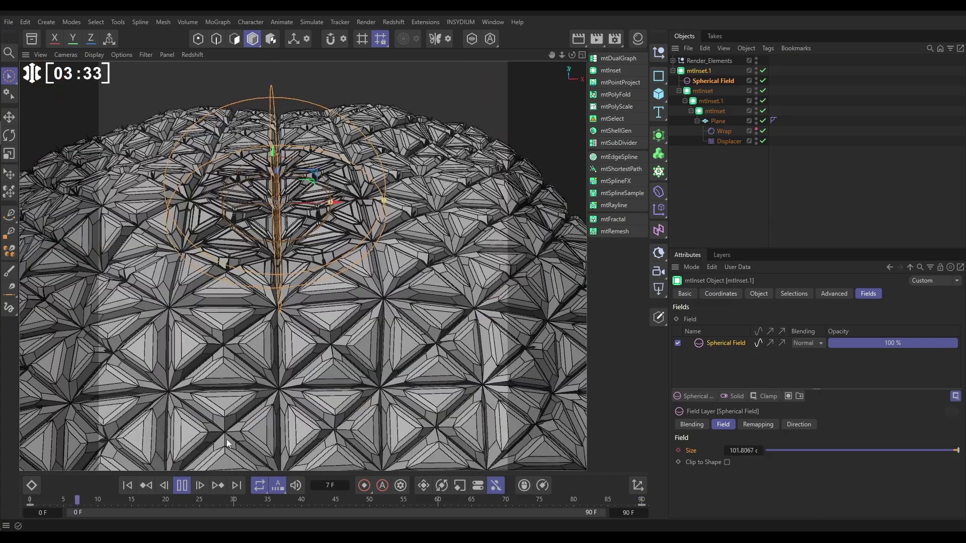
left_click(181, 485)
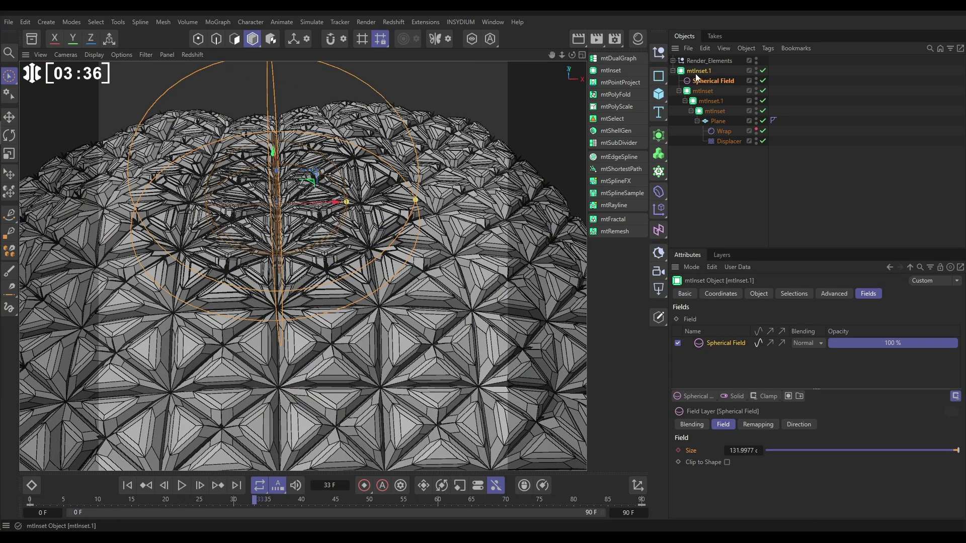
- Nest the setup under a fifth mtInset generator limited by the existing Spherical Field, with Amount 45% and Offset 1
left_click(612, 71, "alt")
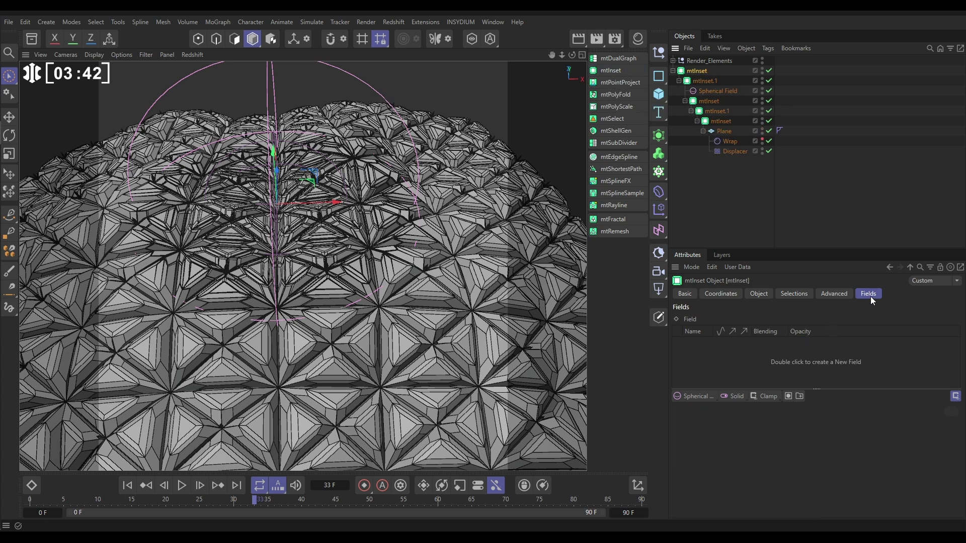
left_click_drag(726, 92, 736, 351)
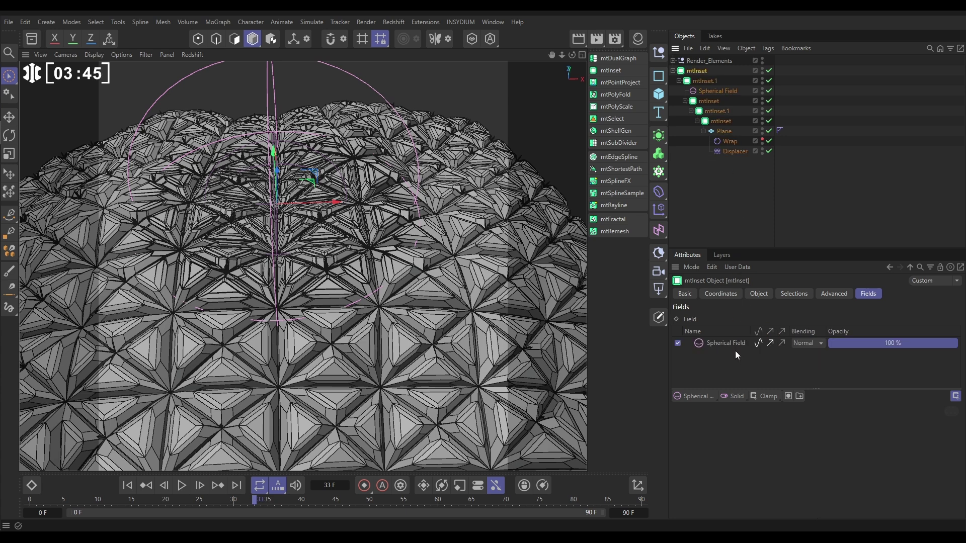
left_click(757, 296)
left_click(750, 401)
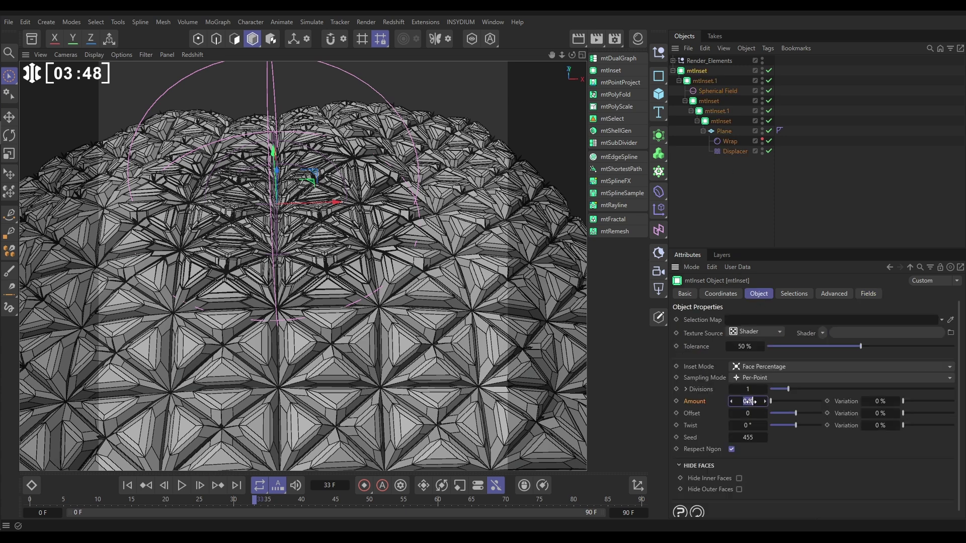
type("45")
key("Tab")
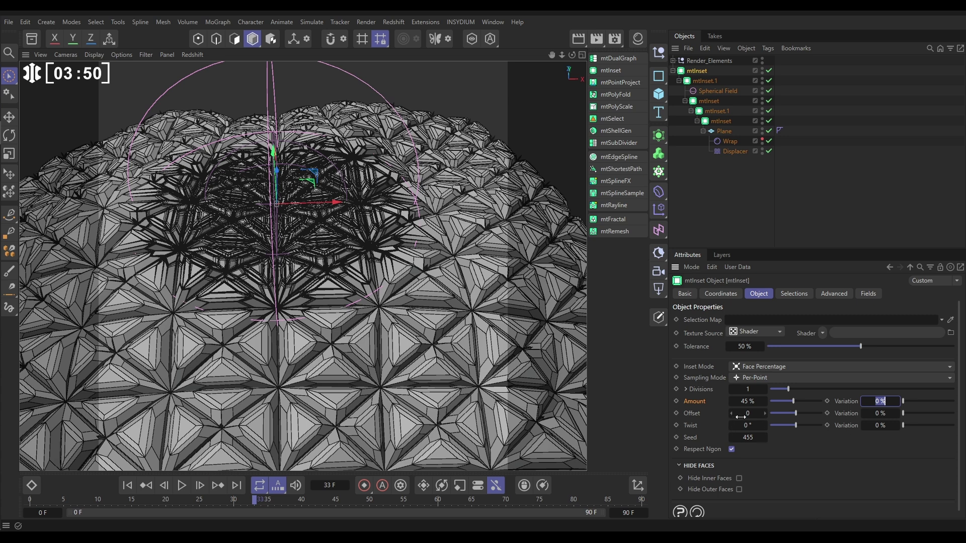
left_click(748, 413)
left_click_drag(748, 413, 748, 413)
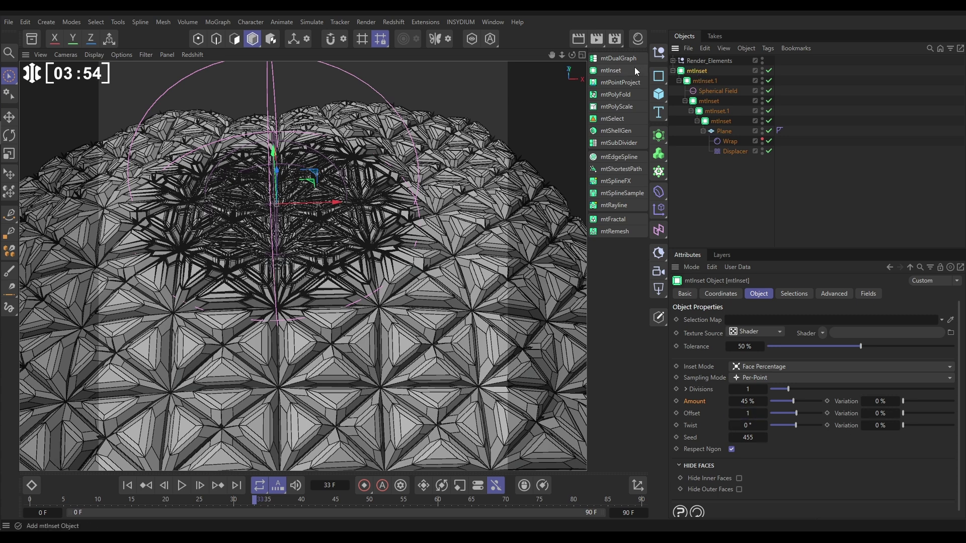
- Nest the setup under a sixth mtInset generator with Amount 46% and Offset 1, limited by the same Spherical Field
left_click(610, 72, "alt")
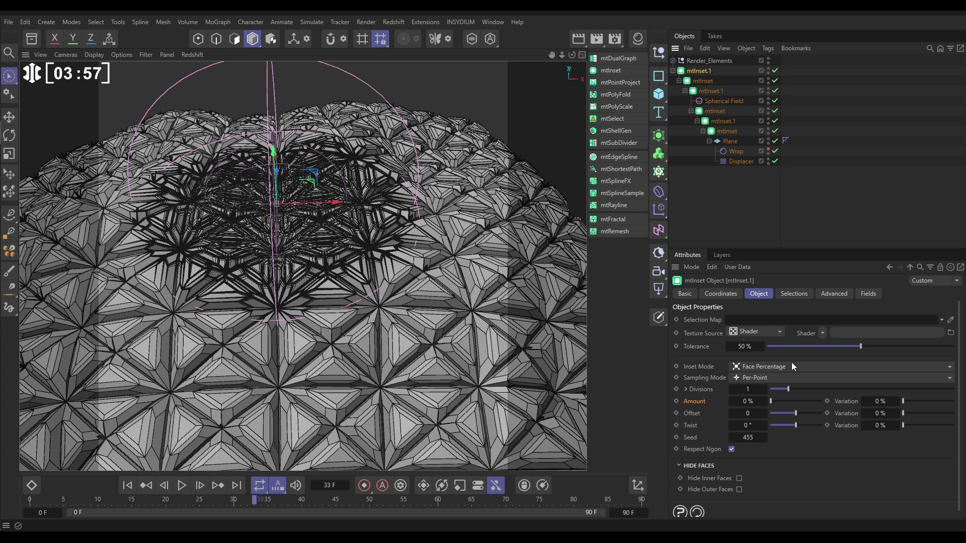
left_click(748, 401)
type("46")
key("Return")
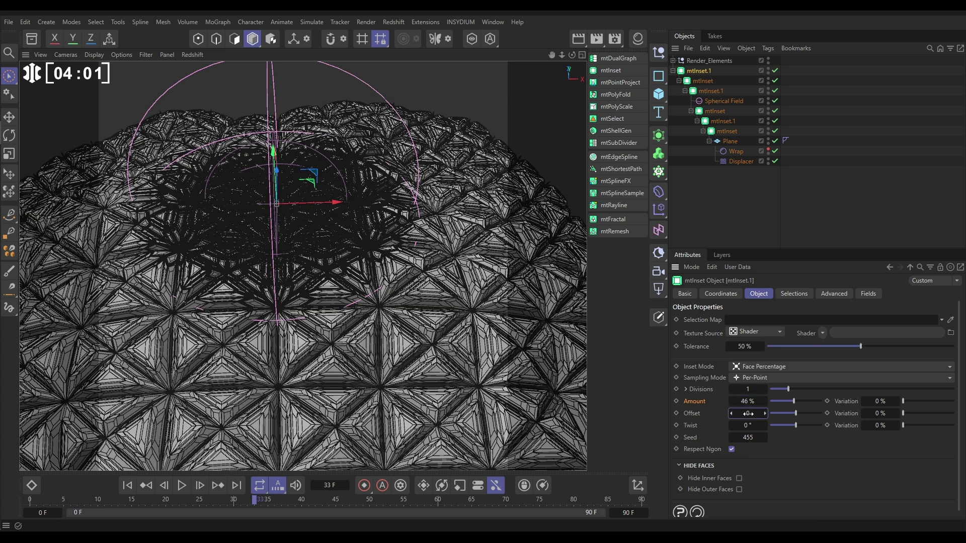
left_click_drag(748, 413, 749, 413)
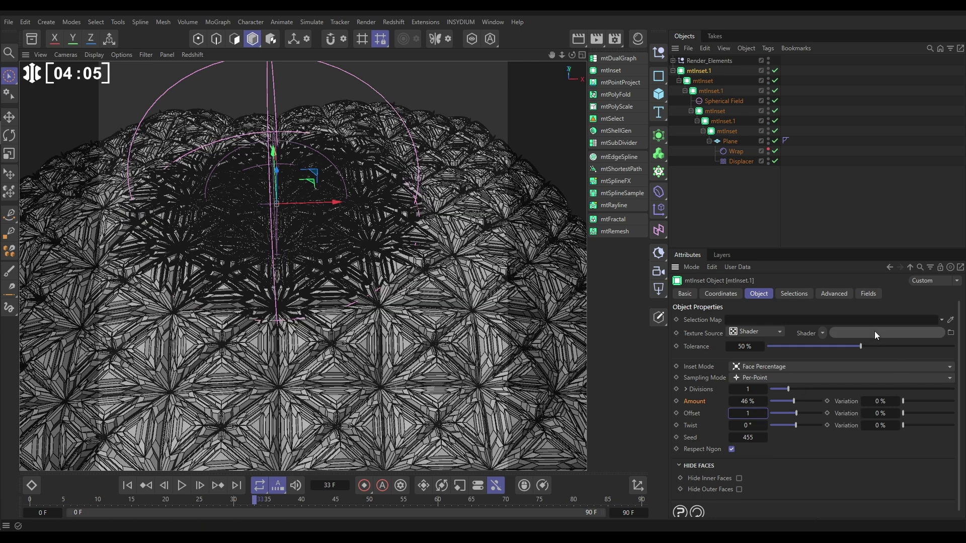
left_click(868, 293)
left_click_drag(723, 101, 771, 371)
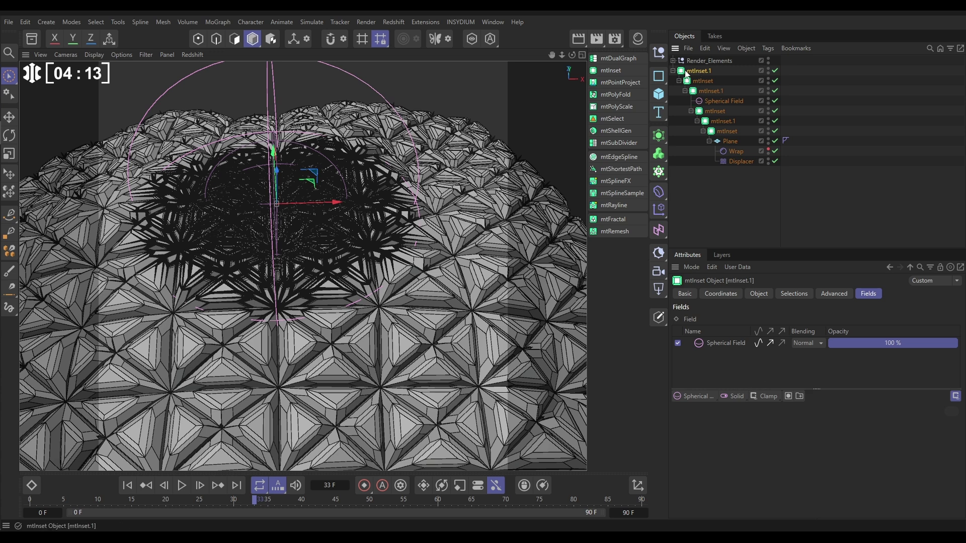
- Add a seventh mtInset generator as the new parent, using the Spherical Field, Amount 48% and Offset 1
left_click(611, 70, "alt")
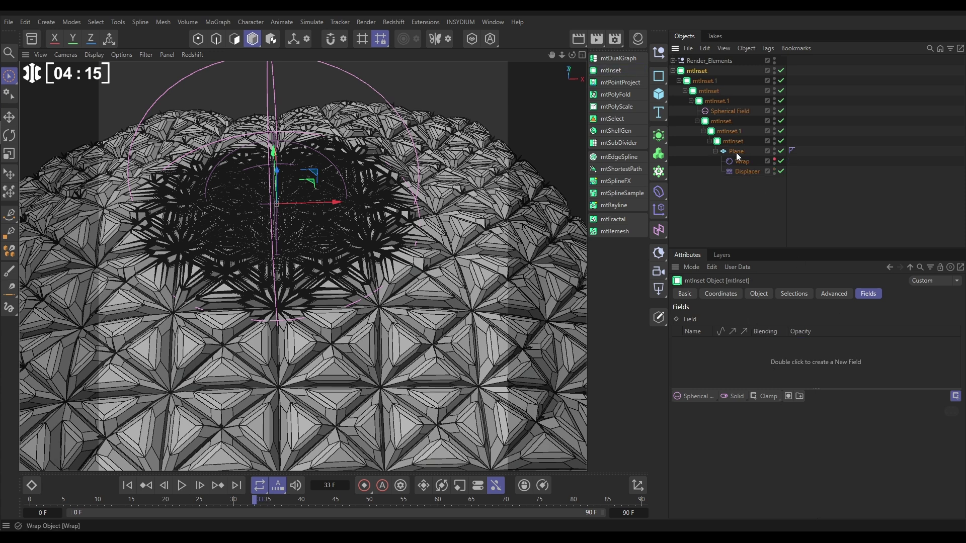
left_click_drag(730, 111, 746, 356)
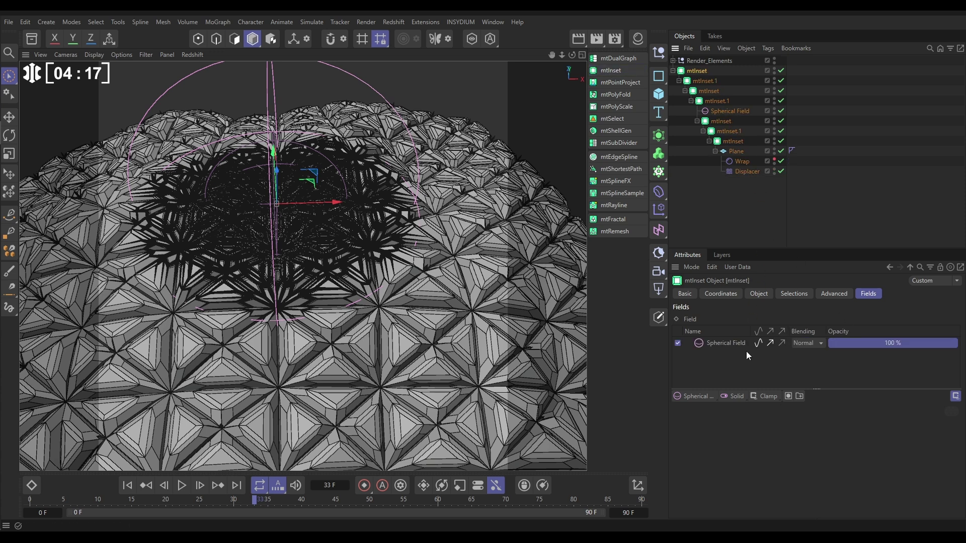
left_click(759, 294)
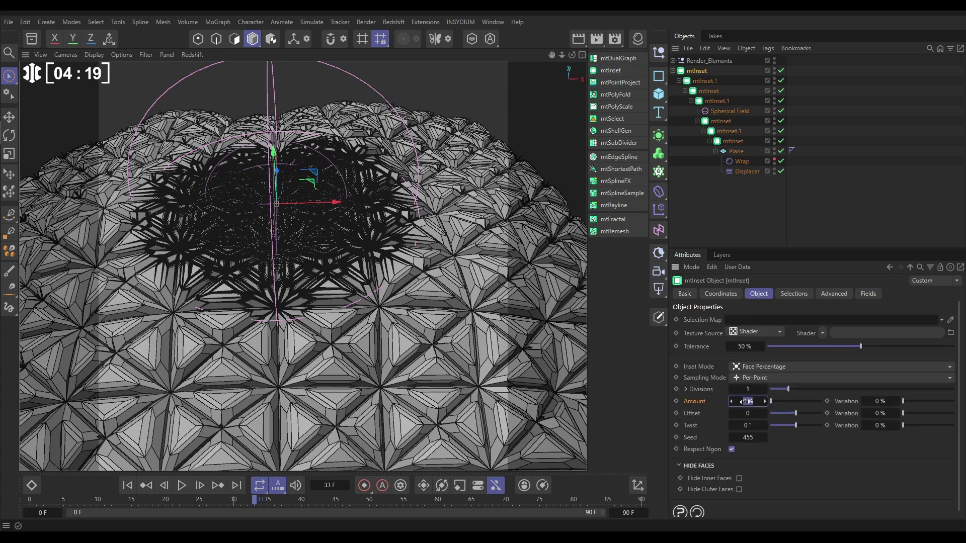
key("BackSpace")
type("48")
key("Return")
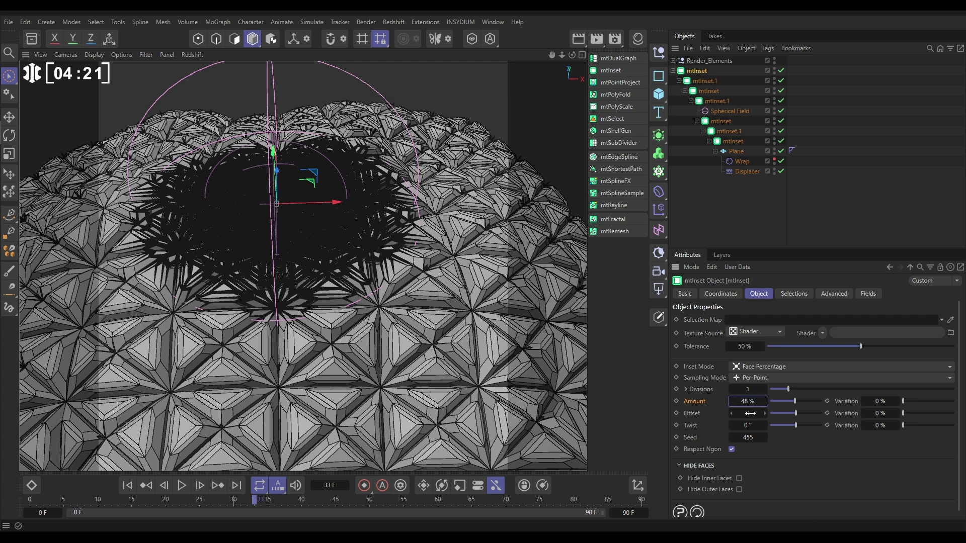
left_click(750, 413)
type("1")
key("Return")
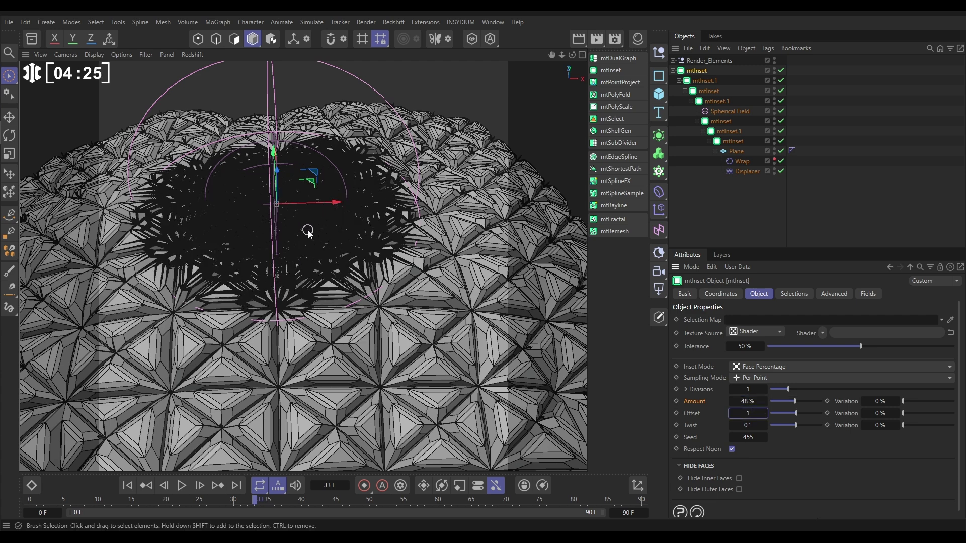
- Switch the viewport display to plain shading without wireframe lines
key("n")
left_click(313, 251)
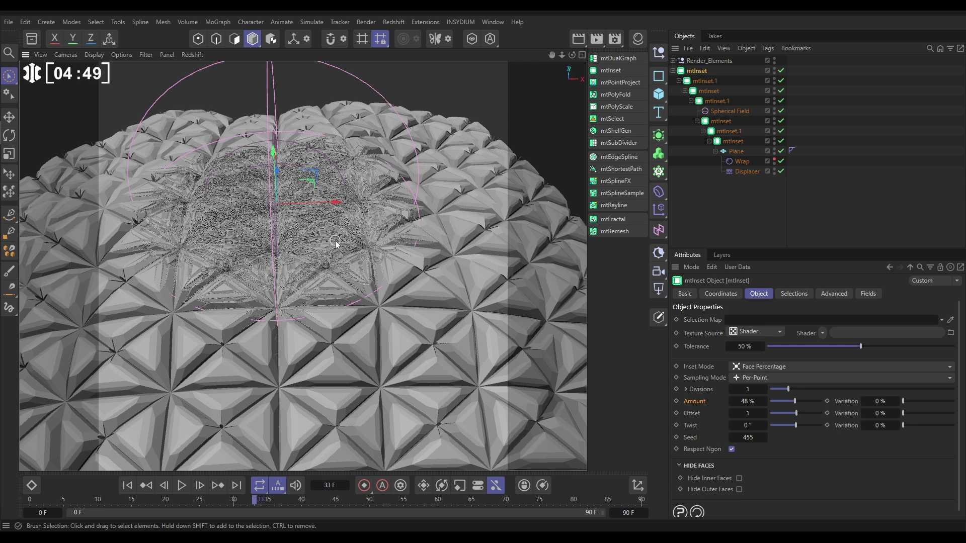
- View the scene through the RS Camera in the Render_Elements group and enable the RS Sun light
left_click(672, 60)
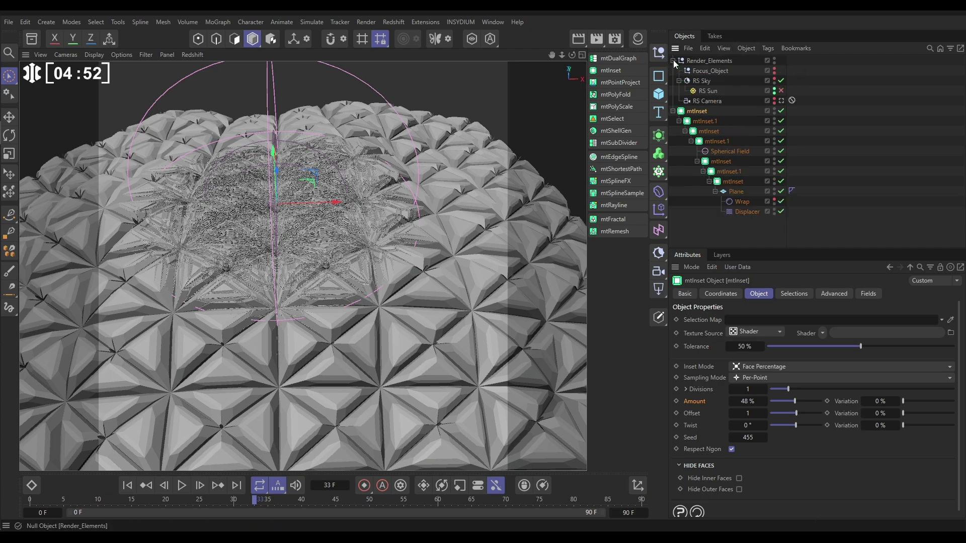
left_click(781, 101)
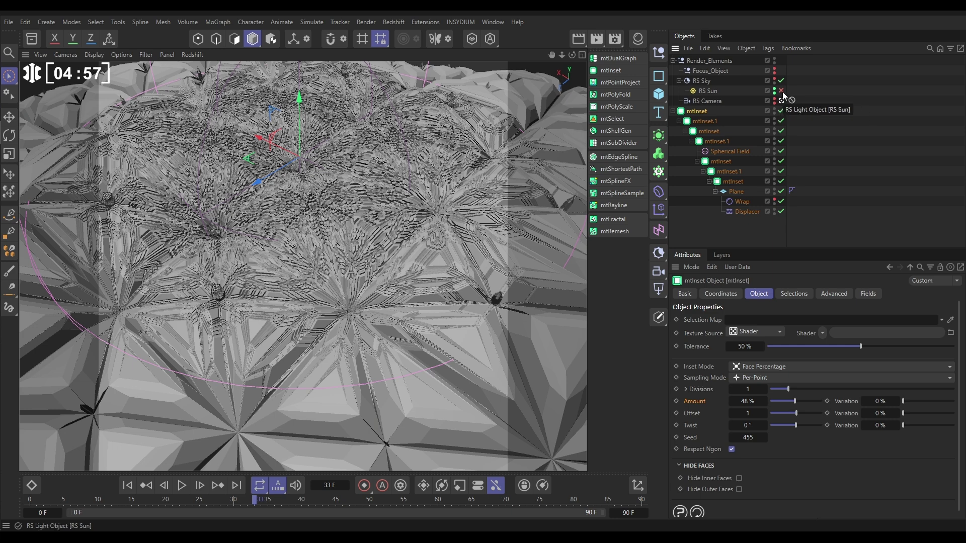
left_click(781, 91)
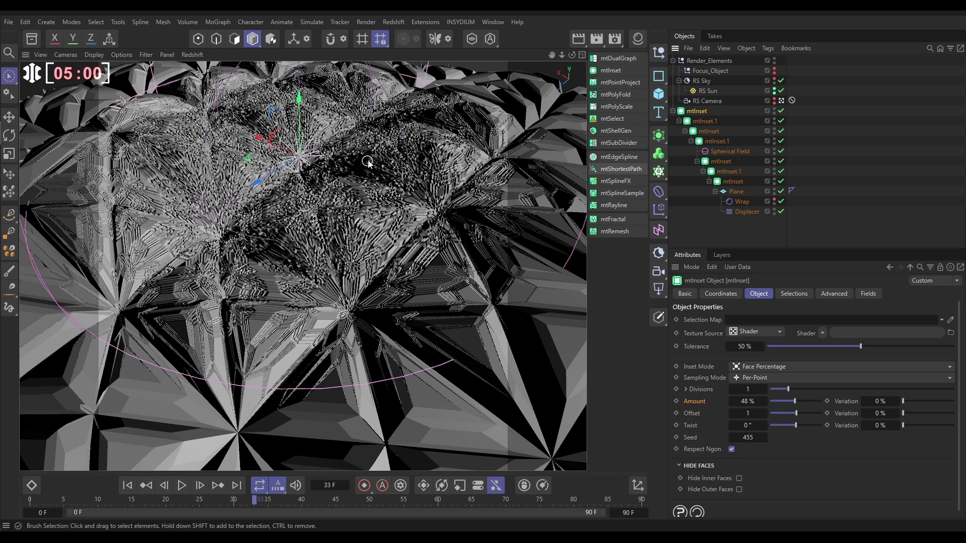
- Open the Redshift RenderView, dock it beside the viewport and start the live render
left_click(393, 22)
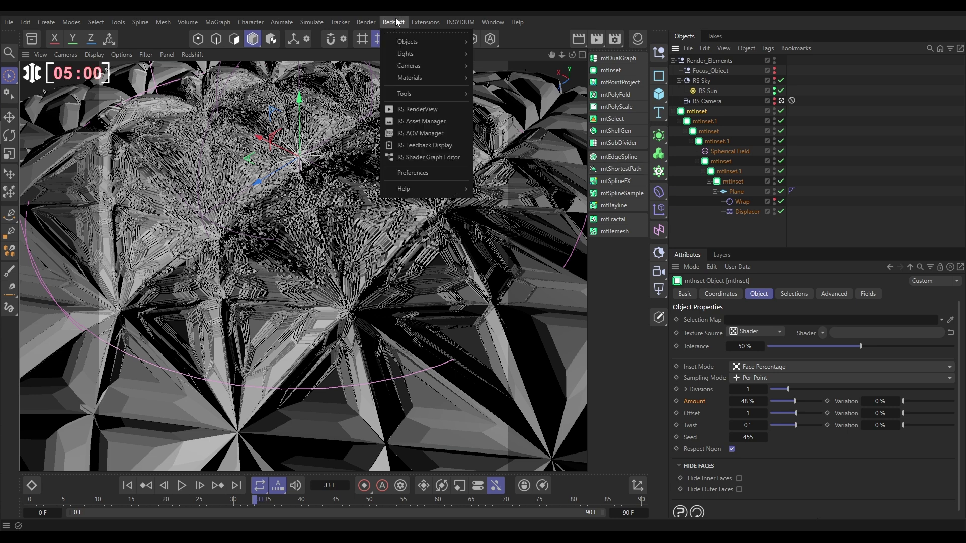
left_click(412, 110)
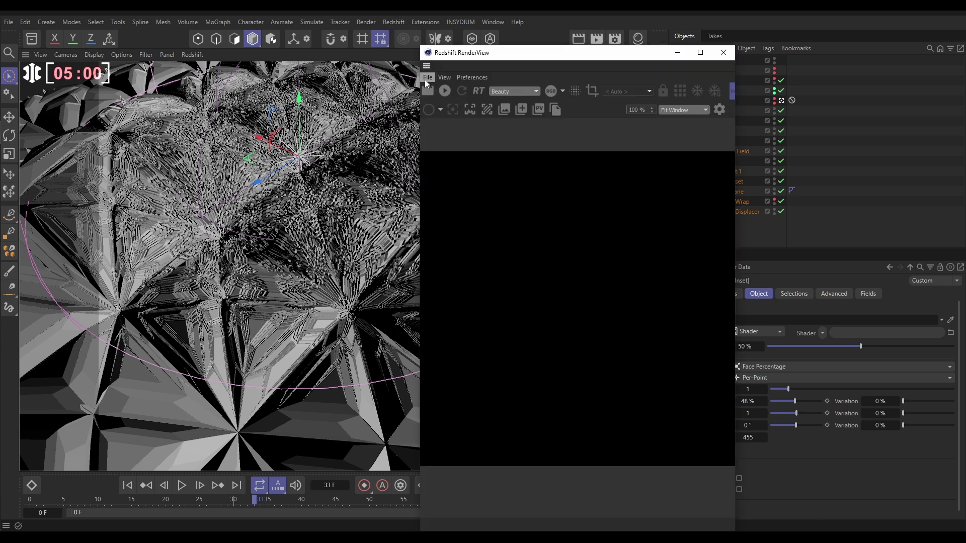
left_click_drag(429, 72, 62, 150)
left_click(43, 90)
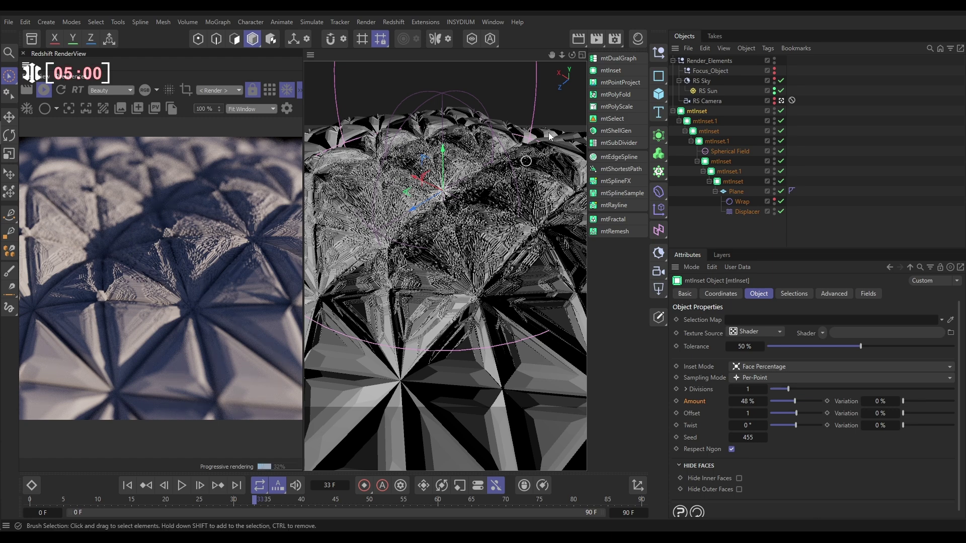
- Apply the existing blue material Mat to the topmost mtInset generator
left_click(638, 38)
left_click_drag(595, 102, 704, 113)
left_click(638, 38)
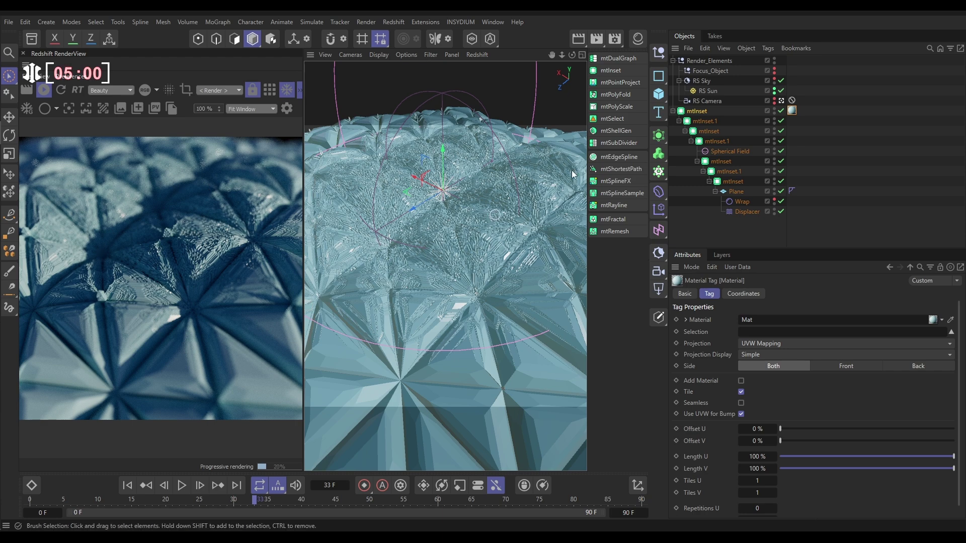
- Set the RS Sun light's pitch rotation (R.P) to -33°
left_click(708, 90)
left_click(721, 294)
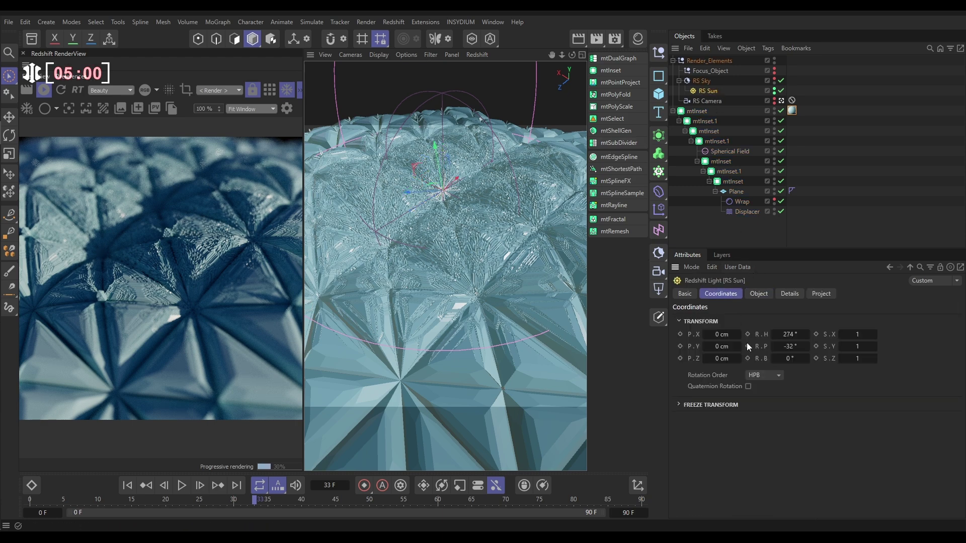
left_click_drag(790, 351, 790, 350)
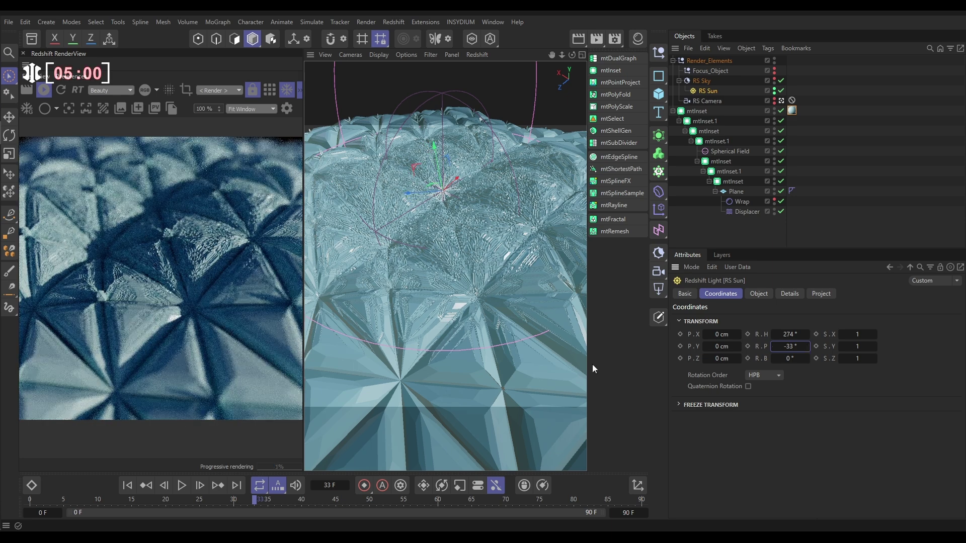